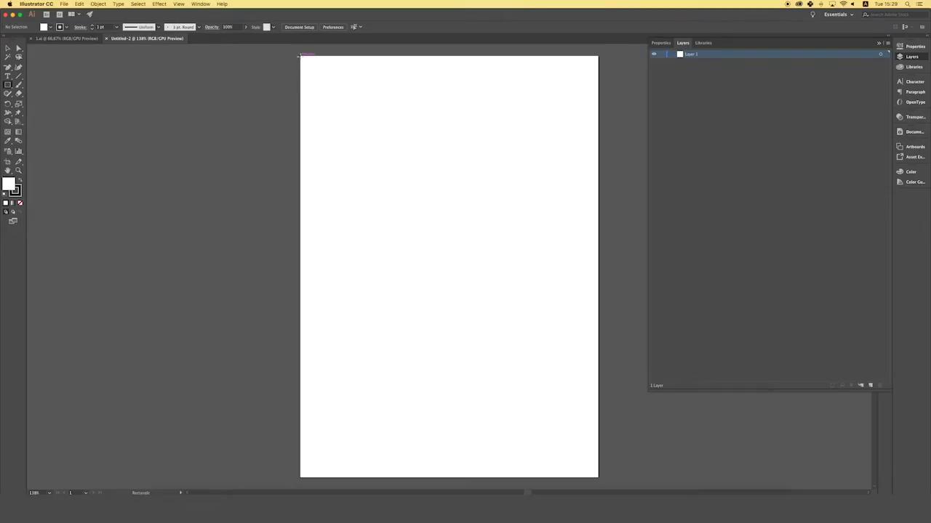
Cover the artboard with a tan rectangle with no stroke, and add Layer 2 above it
{"action": "left_click_drag", "start_coordinate": [300, 55], "coordinate": [599, 477]}
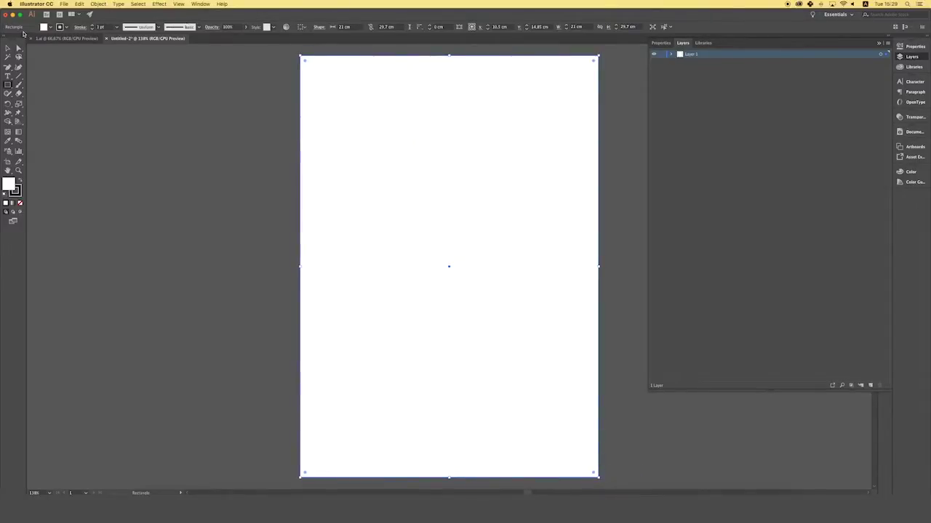
{"action": "left_click", "coordinate": [67, 27]}
{"action": "left_click", "coordinate": [7, 44]}
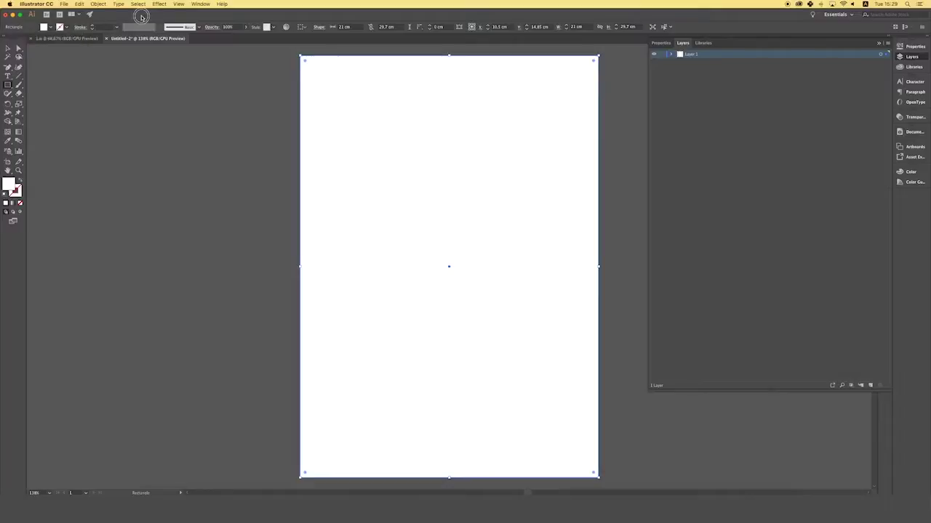
{"action": "left_click", "coordinate": [47, 27]}
{"action": "left_click", "coordinate": [25, 52]}
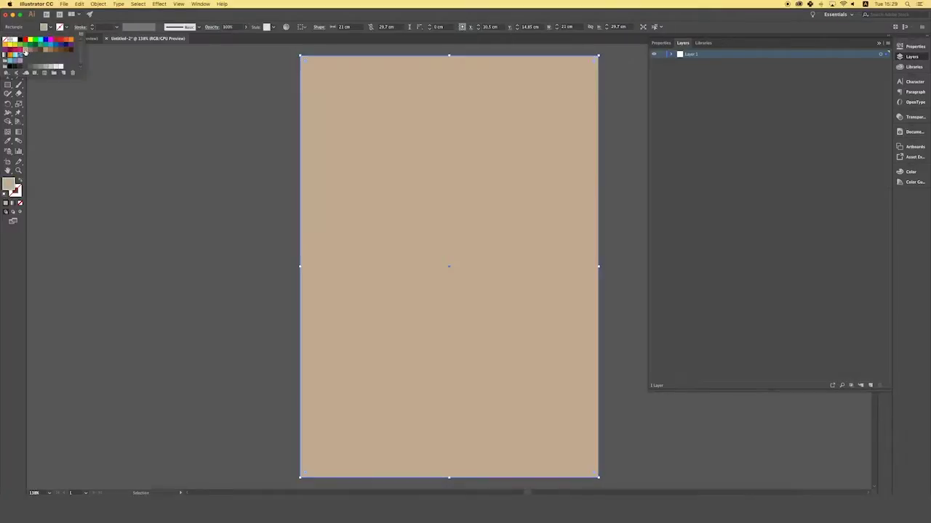
{"action": "left_click", "coordinate": [206, 106]}
{"action": "left_click", "coordinate": [240, 103]}
{"action": "left_click", "coordinate": [868, 386]}
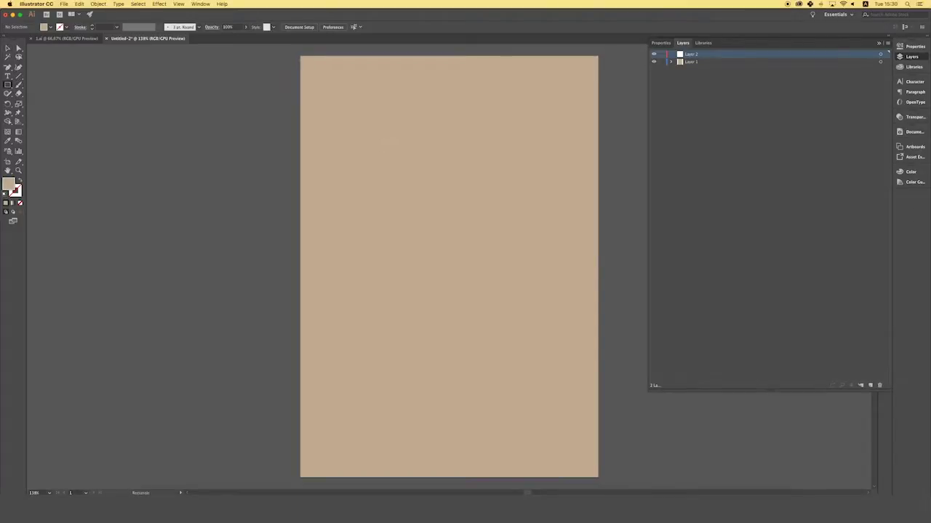
Draw an unfilled rectangle just inside the page edge on the new layer
{"action": "left_click_drag", "start_coordinate": [304, 60], "coordinate": [593, 472]}
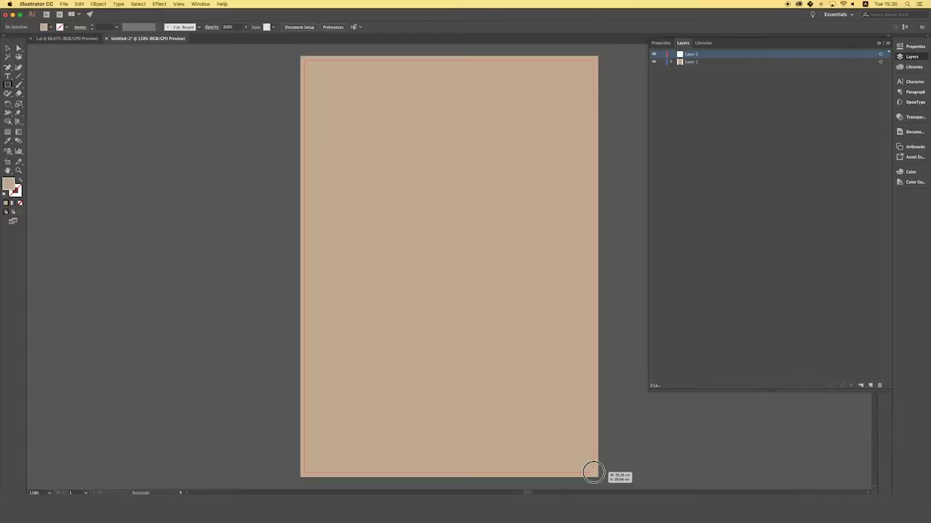
{"action": "left_click_drag", "start_coordinate": [592, 473], "coordinate": [594, 474]}
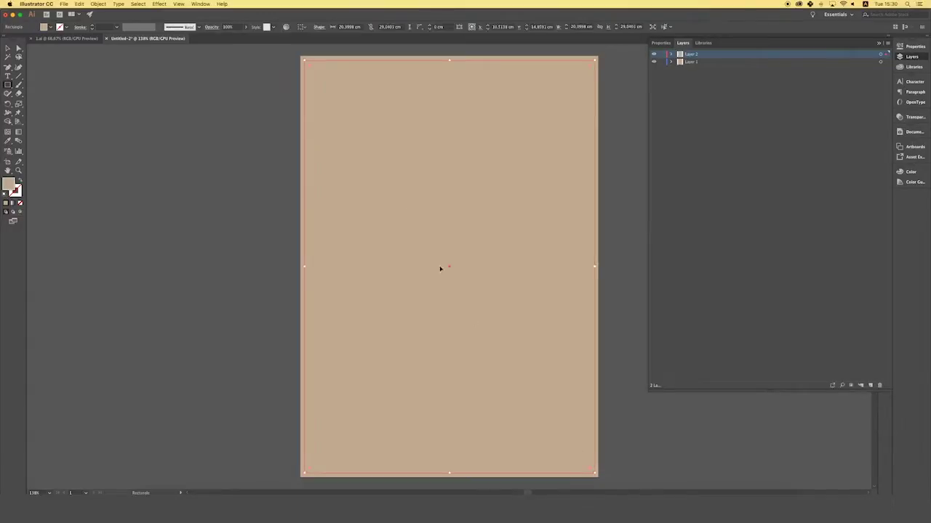
{"action": "left_click", "coordinate": [45, 27]}
{"action": "left_click", "coordinate": [7, 32]}
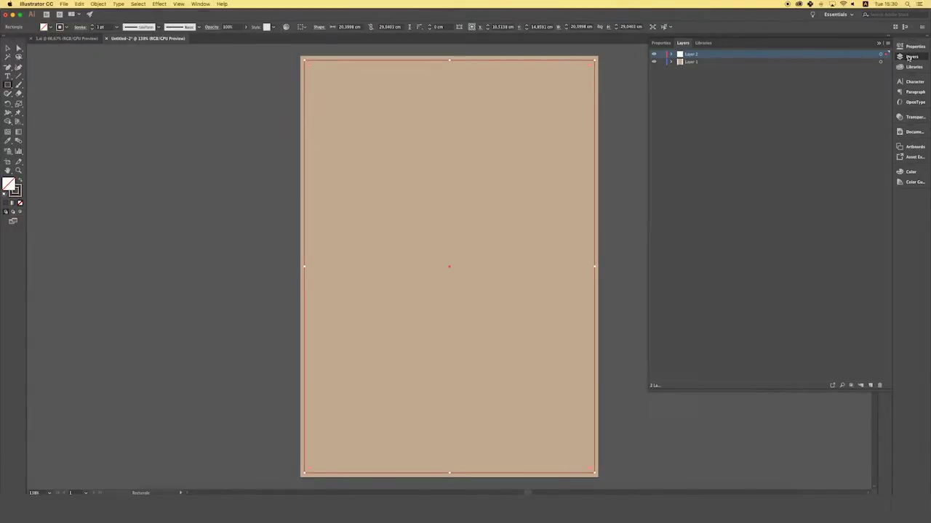
Load the Pattern Brushes.ai library from the vintage map kit folder and dock it
{"action": "left_click", "coordinate": [908, 58]}
{"action": "left_click", "coordinate": [885, 58]}
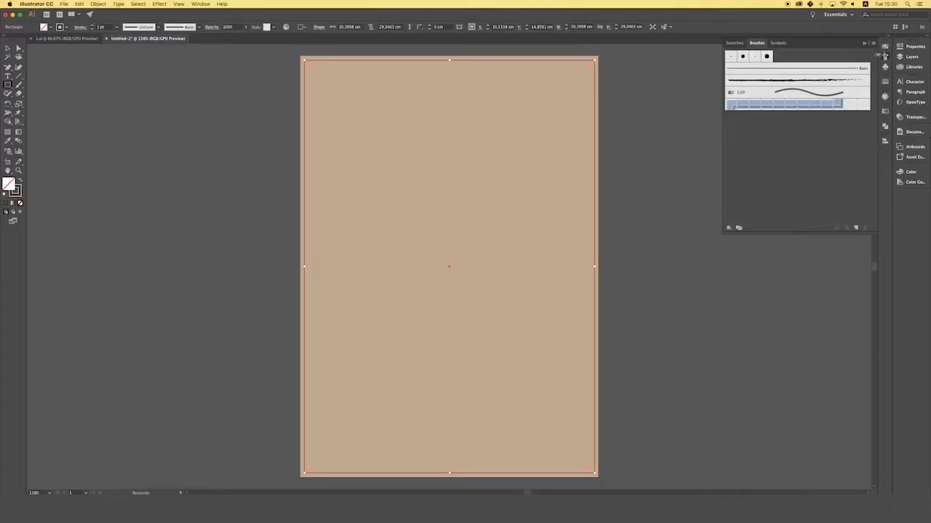
{"action": "left_click", "coordinate": [875, 44]}
{"action": "mouse_move", "coordinate": [824, 166]}
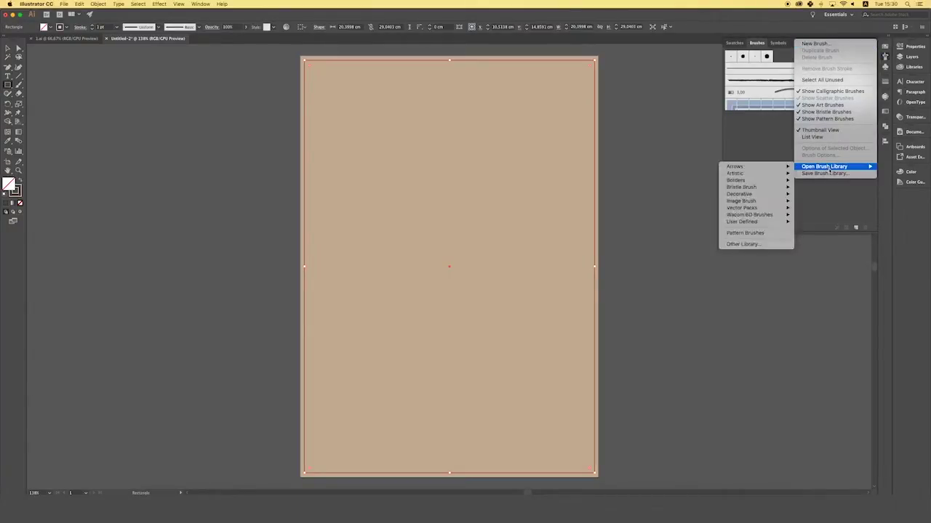
{"action": "left_click", "coordinate": [767, 244]}
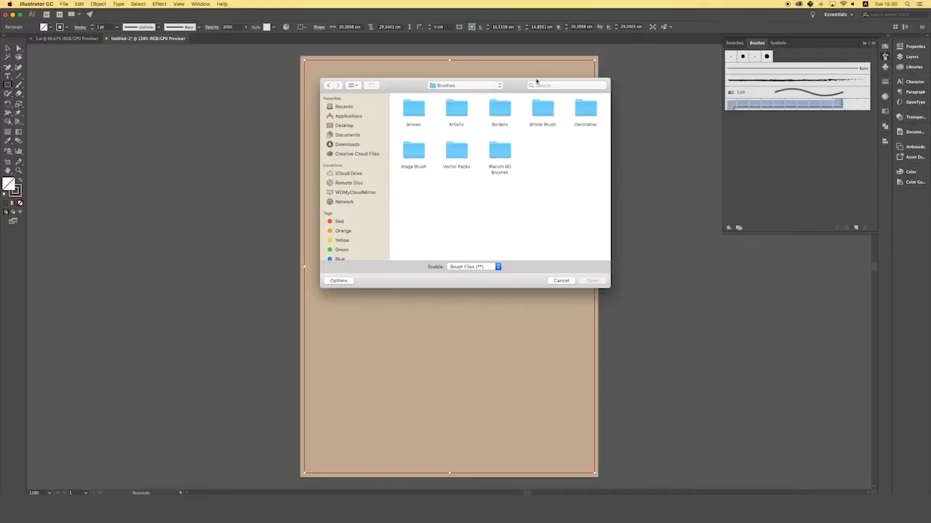
{"action": "left_click", "coordinate": [466, 86]}
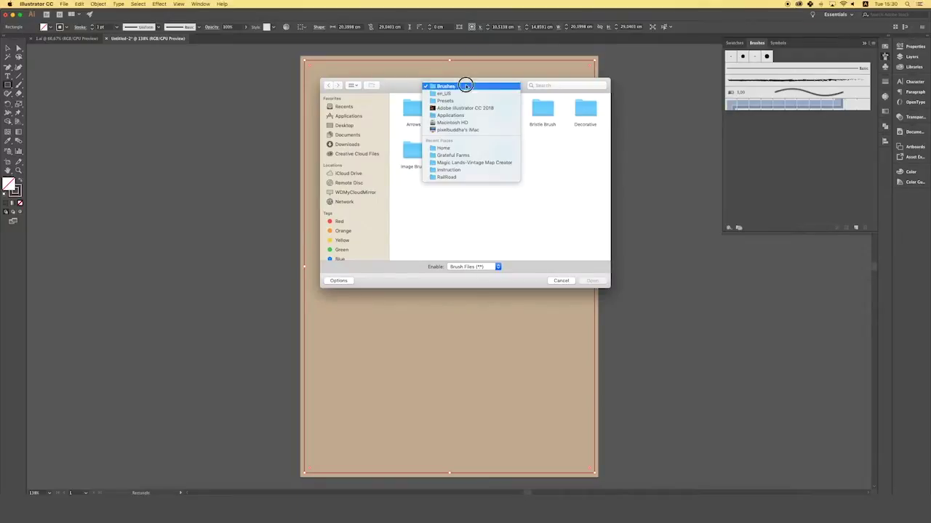
{"action": "left_click", "coordinate": [472, 162]}
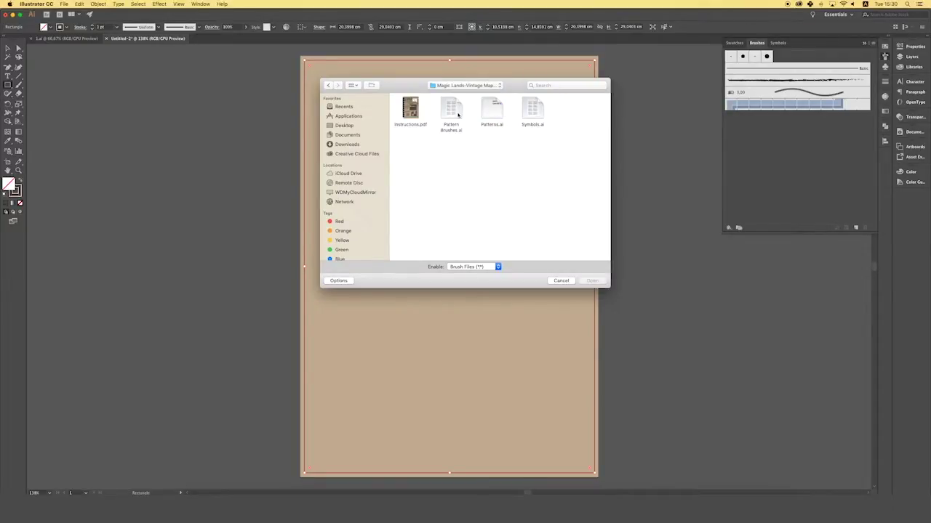
{"action": "left_click", "coordinate": [458, 114]}
{"action": "left_click", "coordinate": [593, 281]}
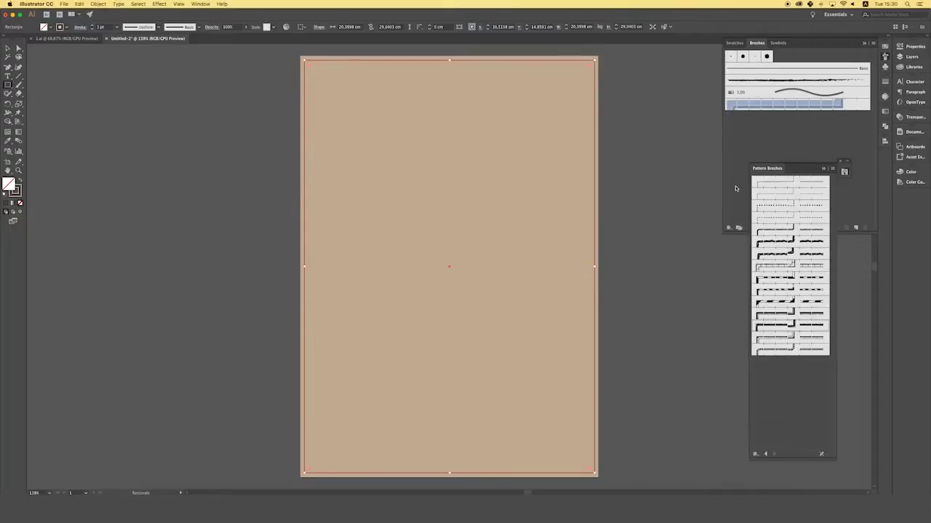
{"action": "left_click_drag", "start_coordinate": [843, 169], "coordinate": [883, 149]}
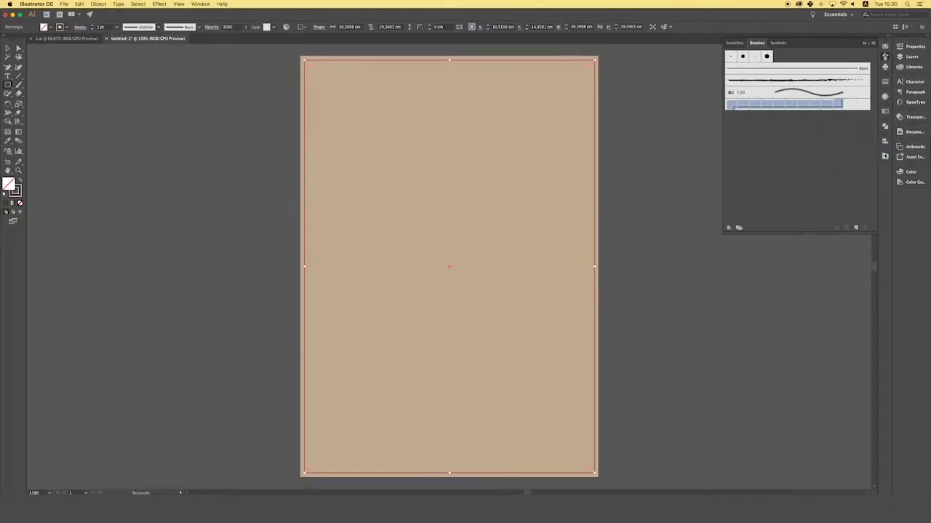
Apply the brick pattern brush to the inner rectangle at 0.75 pt stroke weight
{"action": "left_click", "coordinate": [885, 157]}
{"action": "left_click", "coordinate": [814, 250]}
{"action": "key", "text": "v"}
{"action": "left_click", "coordinate": [92, 29]}
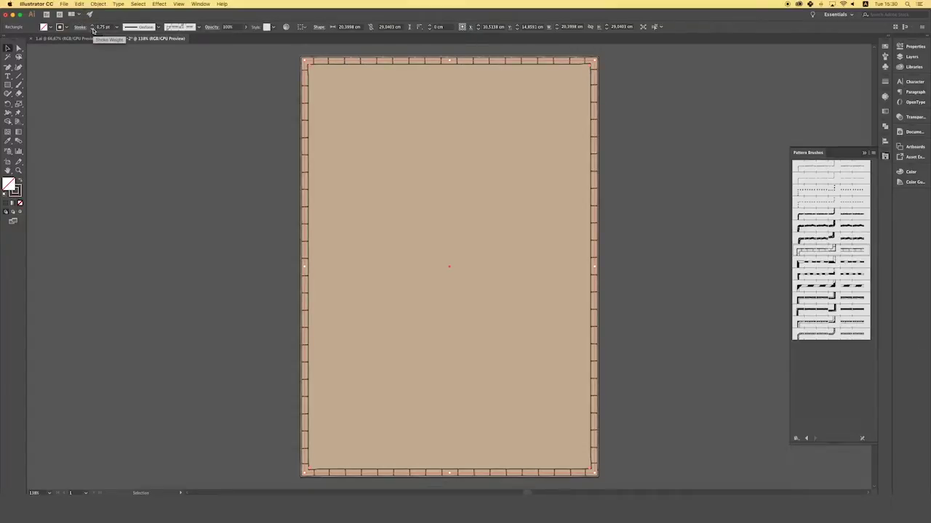
{"action": "left_click", "coordinate": [92, 28]}
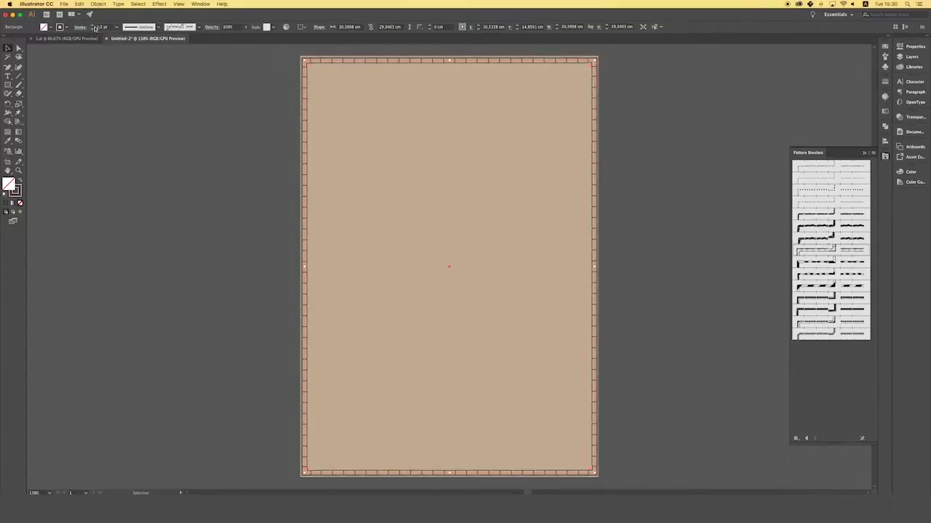
{"action": "left_click", "coordinate": [92, 25]}
Pull the brick border's corners inward, then add a third layer and draw a rectangle
{"action": "left_click_drag", "start_coordinate": [302, 60], "coordinate": [312, 71]}
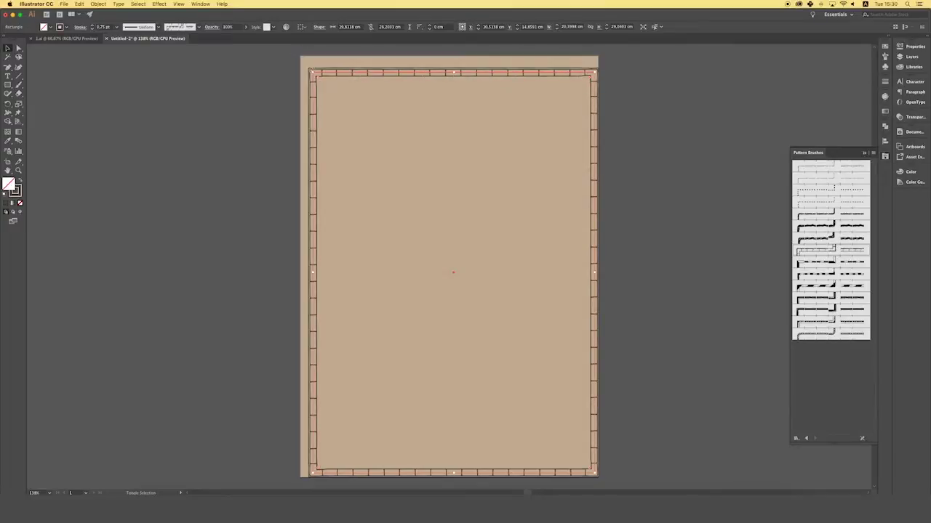
{"action": "left_click_drag", "start_coordinate": [594, 474], "coordinate": [586, 469]}
{"action": "left_click", "coordinate": [658, 200]}
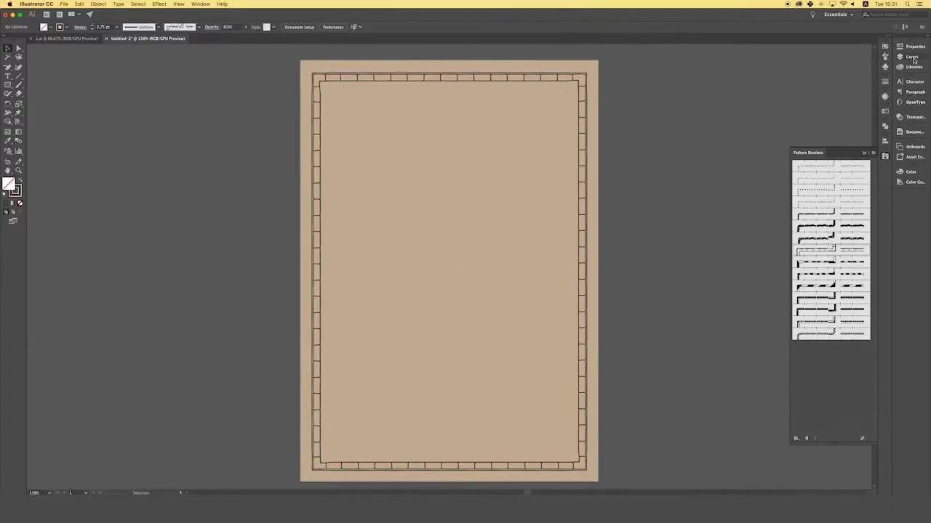
{"action": "left_click", "coordinate": [912, 57]}
{"action": "left_click", "coordinate": [871, 385]}
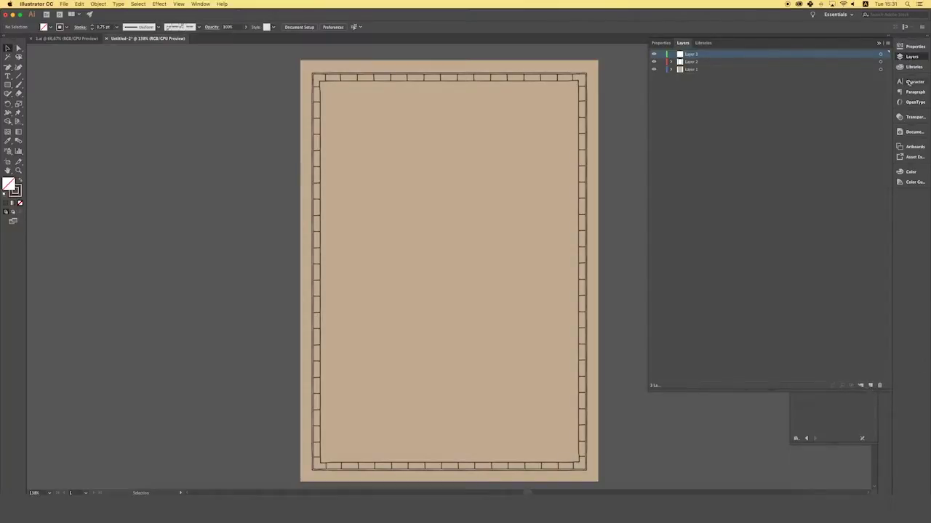
{"action": "left_click", "coordinate": [912, 57]}
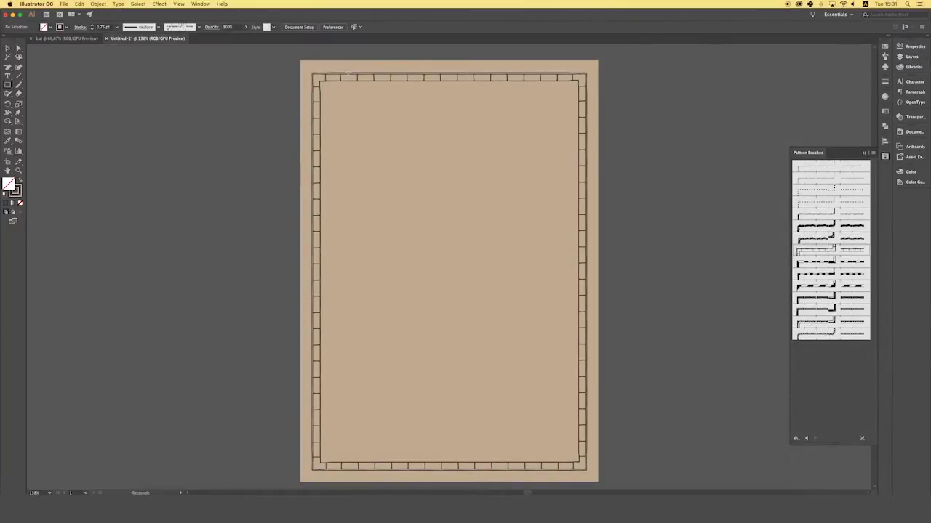
{"action": "left_click_drag", "start_coordinate": [311, 72], "coordinate": [590, 327]}
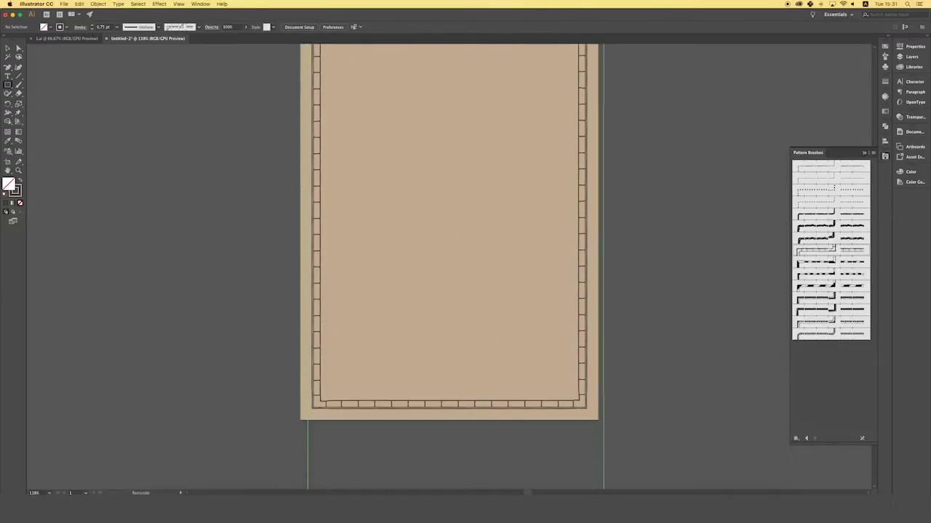
Give the new rectangle a heavier pattern brush as a second border
{"action": "left_click_drag", "start_coordinate": [590, 327], "coordinate": [591, 327]}
{"action": "scroll", "coordinate": [168, 97], "scroll_direction": "up", "scroll_amount": 5}
{"action": "scroll", "coordinate": [169, 96], "scroll_direction": "down", "scroll_amount": 2}
{"action": "key", "text": "v"}
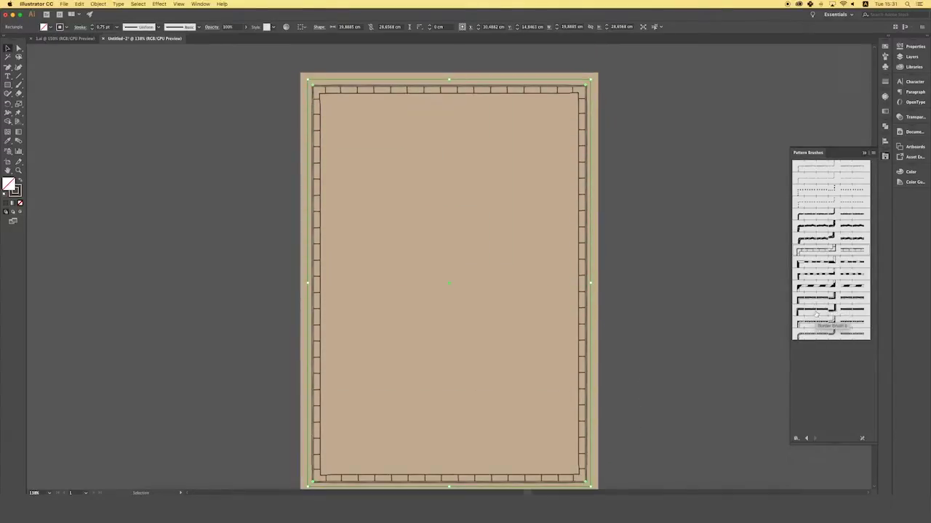
{"action": "left_click", "coordinate": [829, 310]}
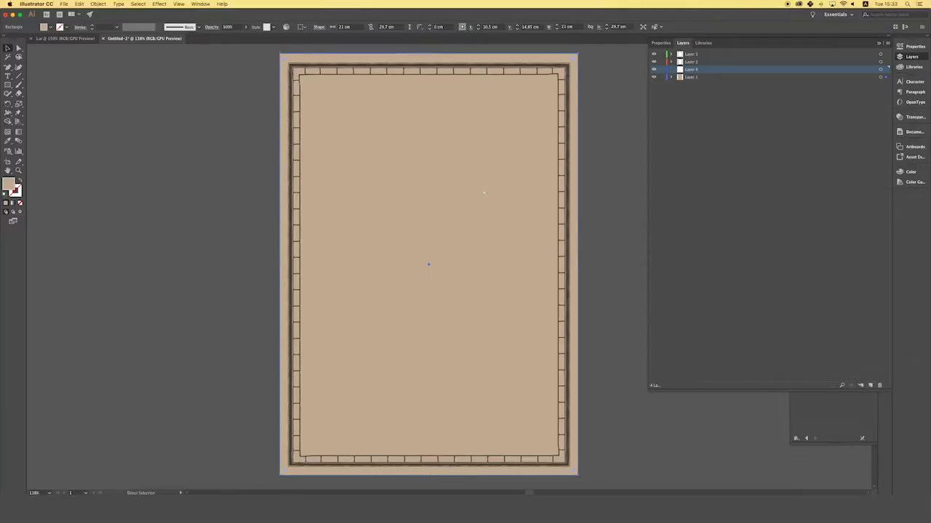
Fit the tan panel rectangle inside the border and darken the outer background brown
{"action": "left_click_drag", "start_coordinate": [490, 195], "coordinate": [447, 76]}
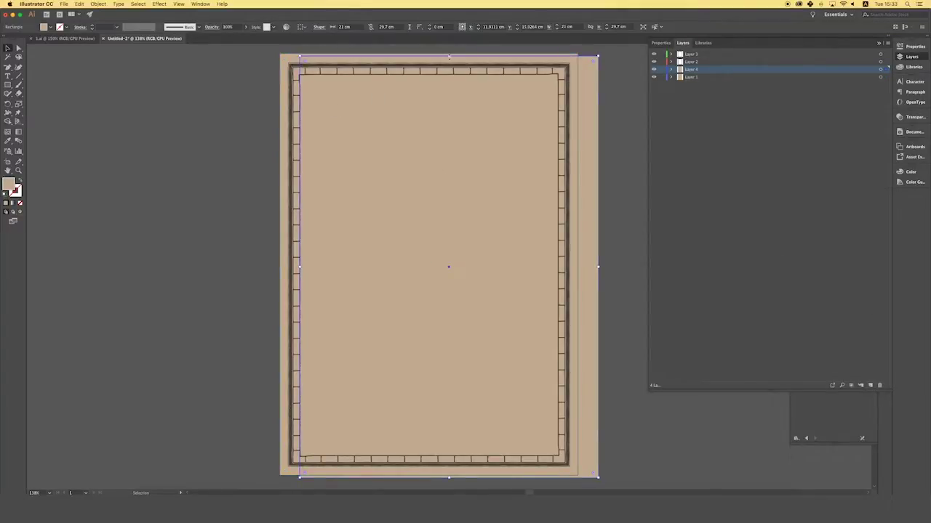
{"action": "left_click_drag", "start_coordinate": [446, 77], "coordinate": [447, 74]}
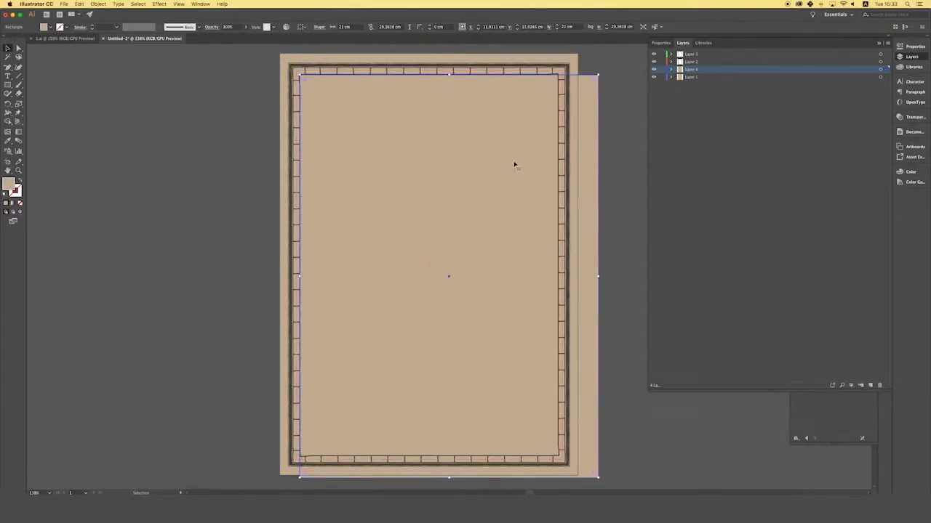
{"action": "left_click_drag", "start_coordinate": [598, 275], "coordinate": [557, 274]}
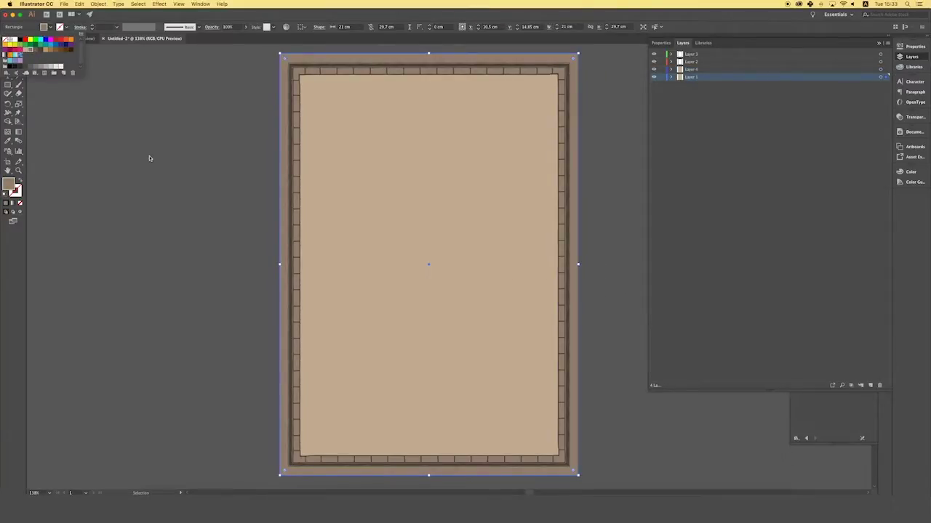
{"action": "left_click", "coordinate": [121, 170]}
Add a fifth layer and switch from the Pattern Brushes library to the Symbols panel
{"action": "left_click", "coordinate": [870, 385]}
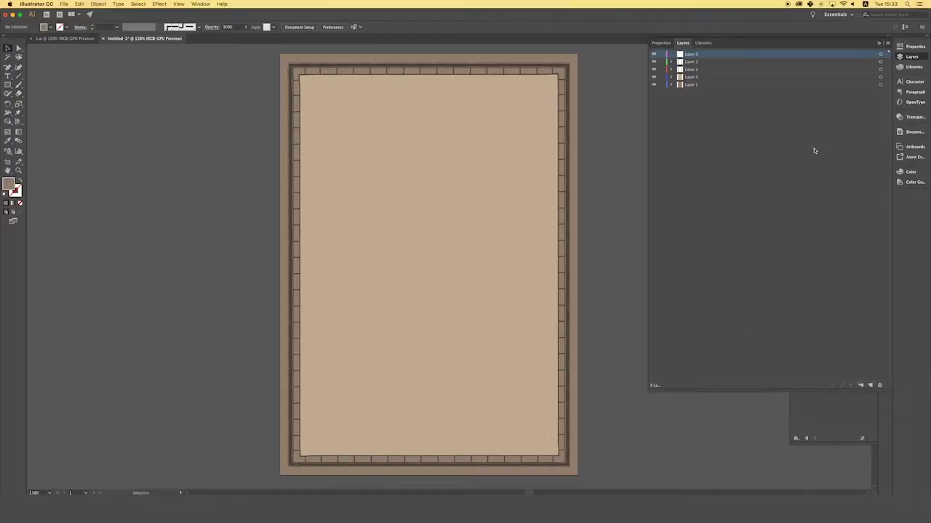
{"action": "left_click", "coordinate": [918, 58]}
{"action": "left_click", "coordinate": [884, 157]}
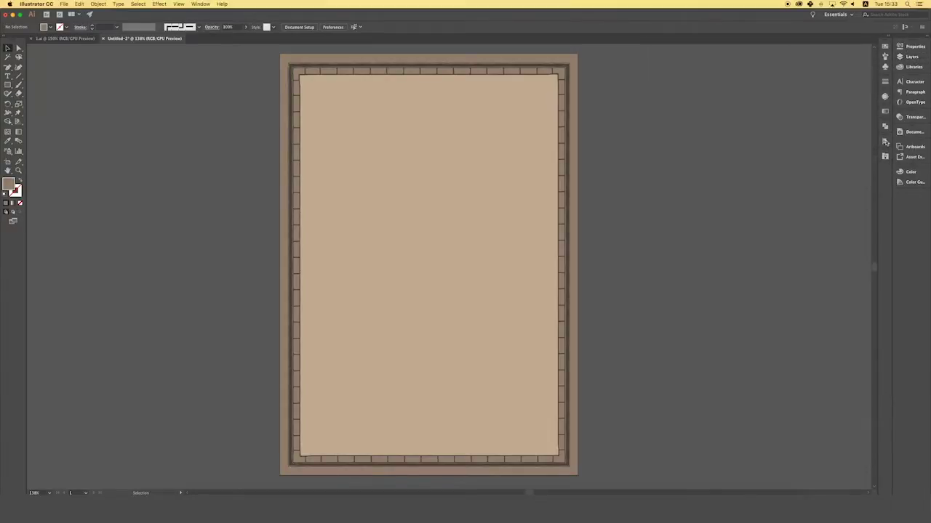
{"action": "left_click", "coordinate": [885, 67]}
{"action": "left_click", "coordinate": [874, 44]}
{"action": "mouse_move", "coordinate": [830, 180]}
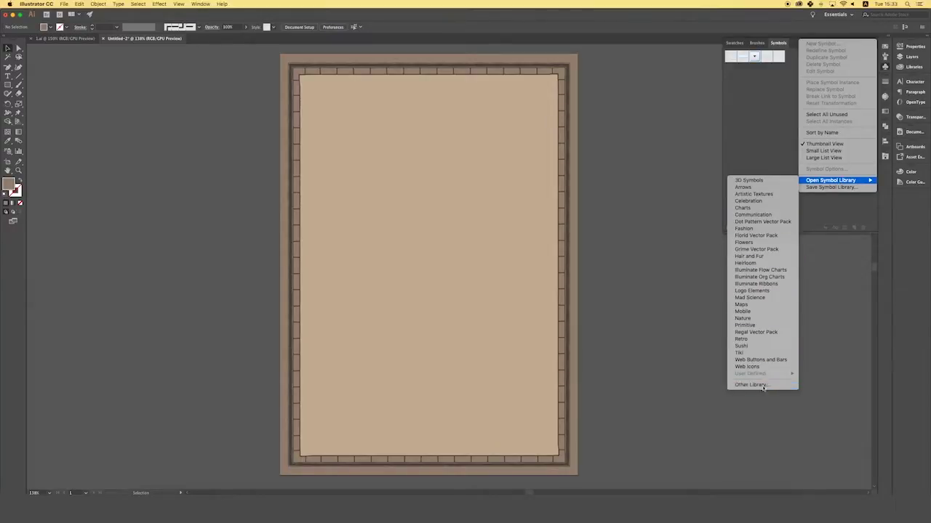
Load the Symbols.ai library from the vintage map kit folder
{"action": "left_click", "coordinate": [751, 384]}
{"action": "left_click", "coordinate": [457, 86]}
{"action": "left_click", "coordinate": [457, 148]}
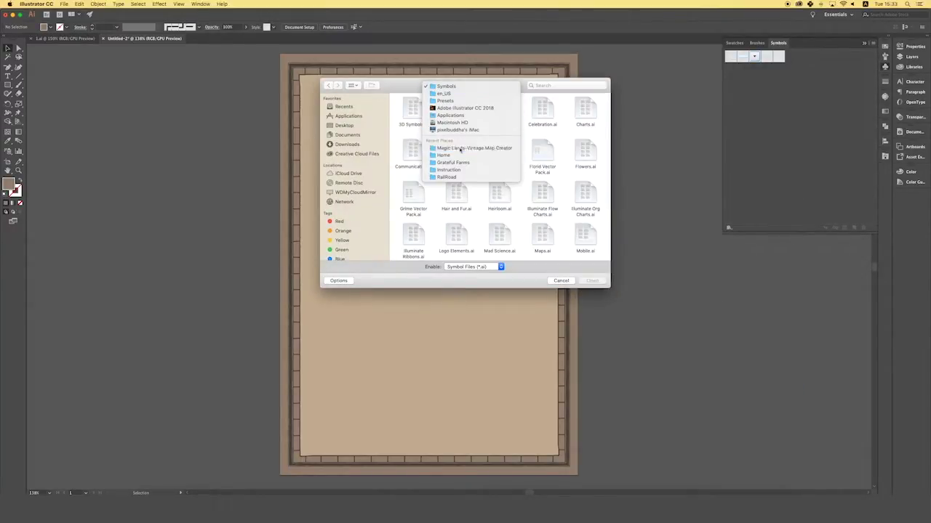
{"action": "left_click", "coordinate": [533, 109]}
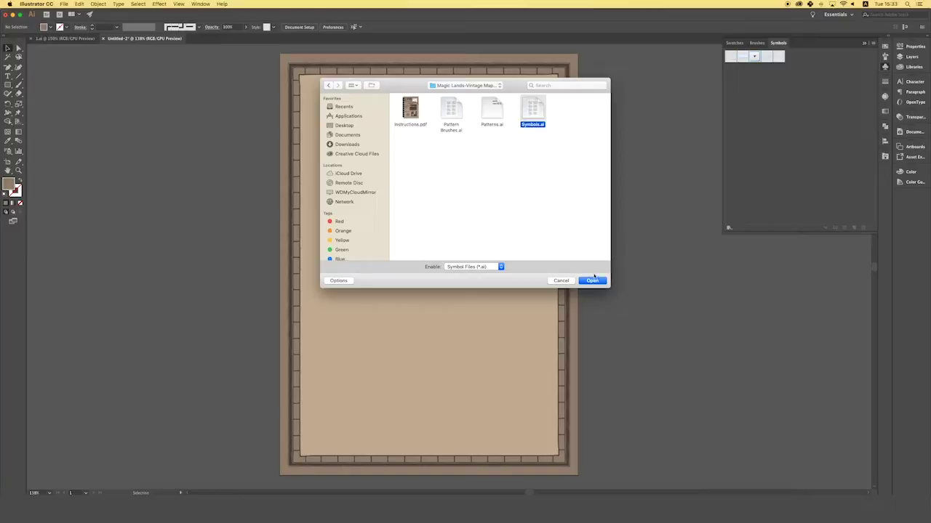
{"action": "left_click", "coordinate": [592, 280]}
{"action": "left_click", "coordinate": [844, 181]}
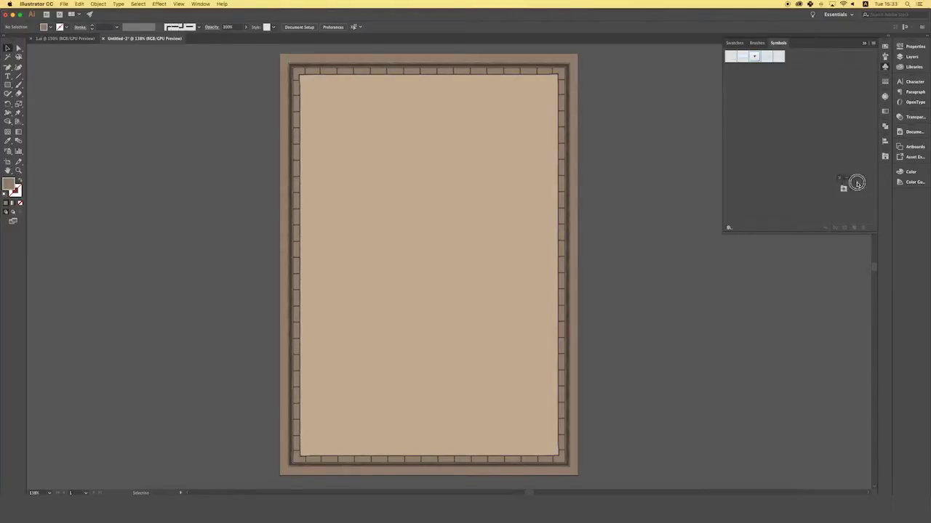
Place the hot-air balloon symbol, enlarge it, and set it in the lower middle of the page
{"action": "left_click", "coordinate": [885, 171]}
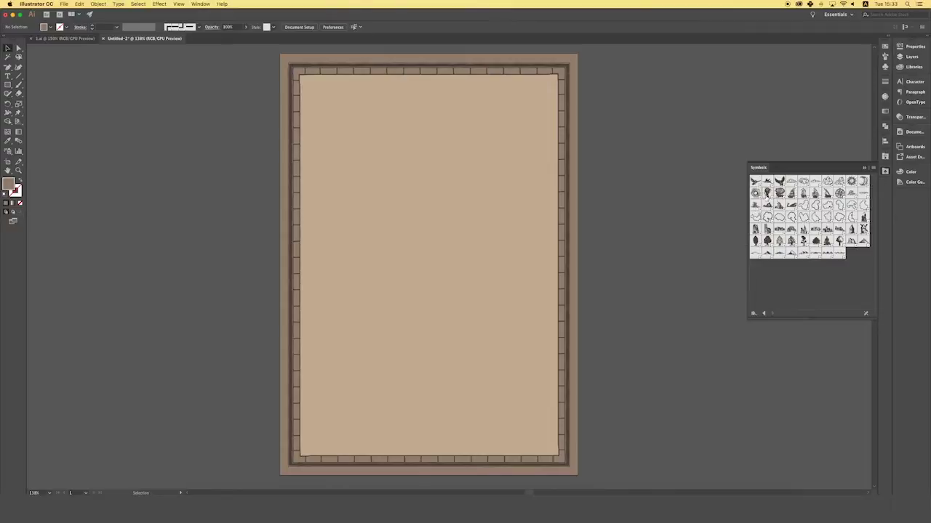
{"action": "left_click", "coordinate": [884, 68]}
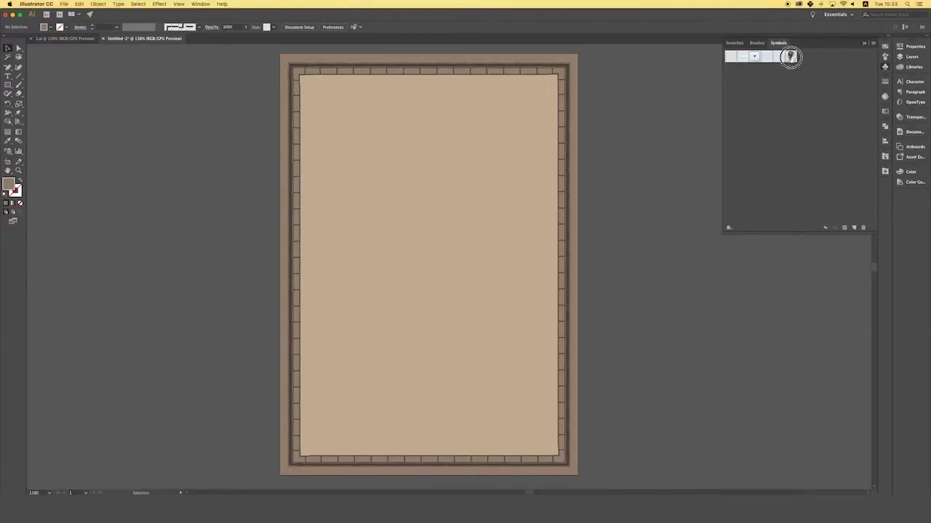
{"action": "left_click_drag", "start_coordinate": [791, 57], "coordinate": [431, 210]}
{"action": "left_click_drag", "start_coordinate": [427, 259], "coordinate": [514, 384]}
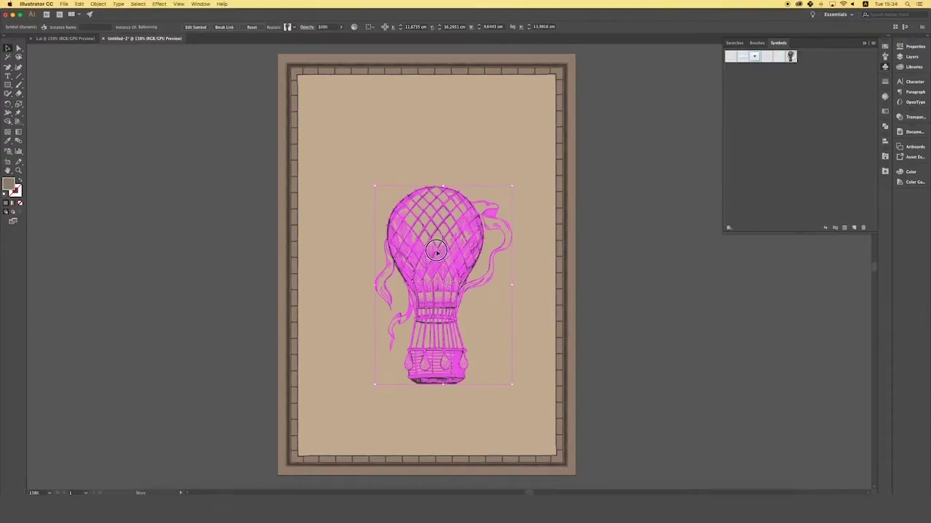
{"action": "left_click_drag", "start_coordinate": [436, 249], "coordinate": [431, 286]}
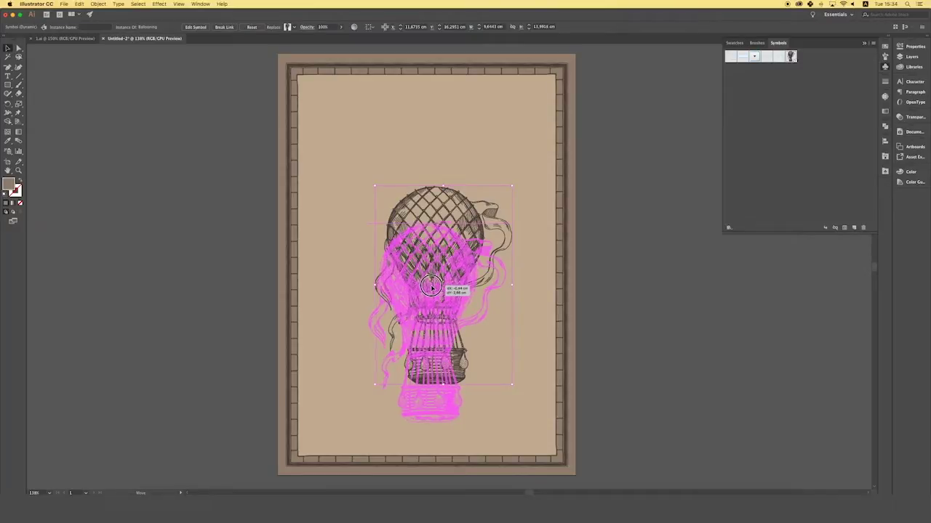
{"action": "left_click_drag", "start_coordinate": [431, 285], "coordinate": [431, 288]}
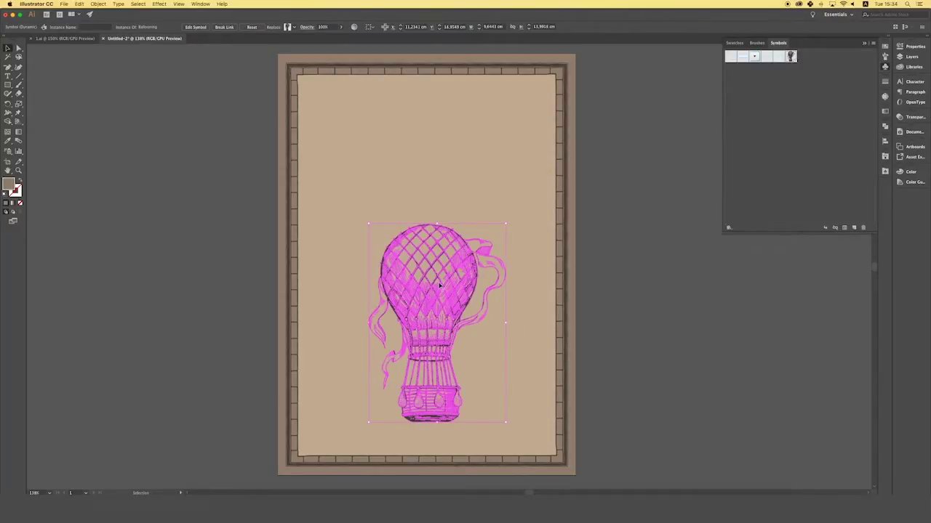
{"action": "left_click", "coordinate": [661, 233]}
{"action": "left_click", "coordinate": [884, 172]}
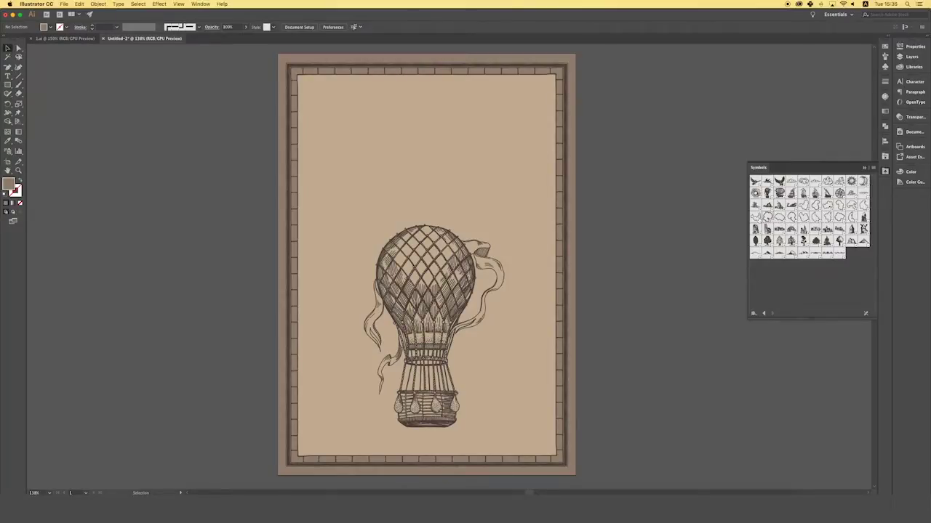
{"action": "left_click", "coordinate": [884, 171]}
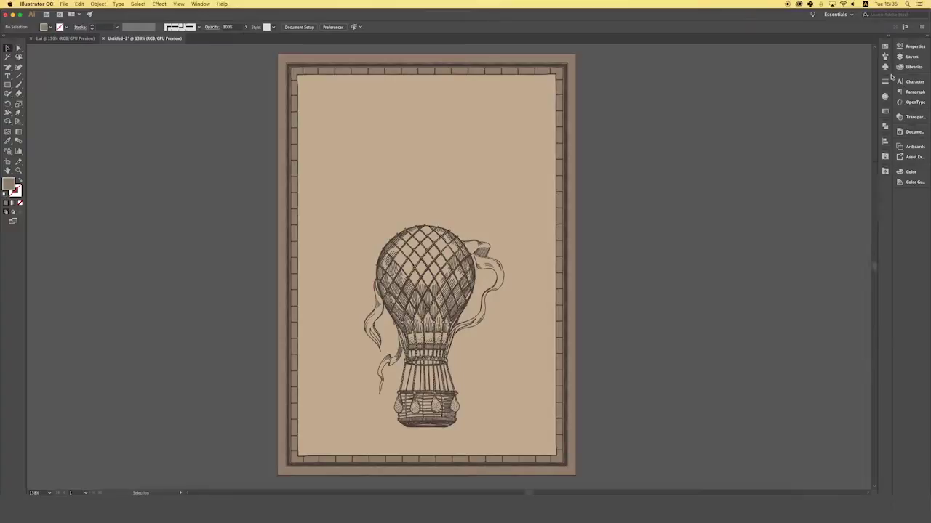
Place a large, rotated island outline at the page's bottom-left
{"action": "left_click", "coordinate": [885, 67]}
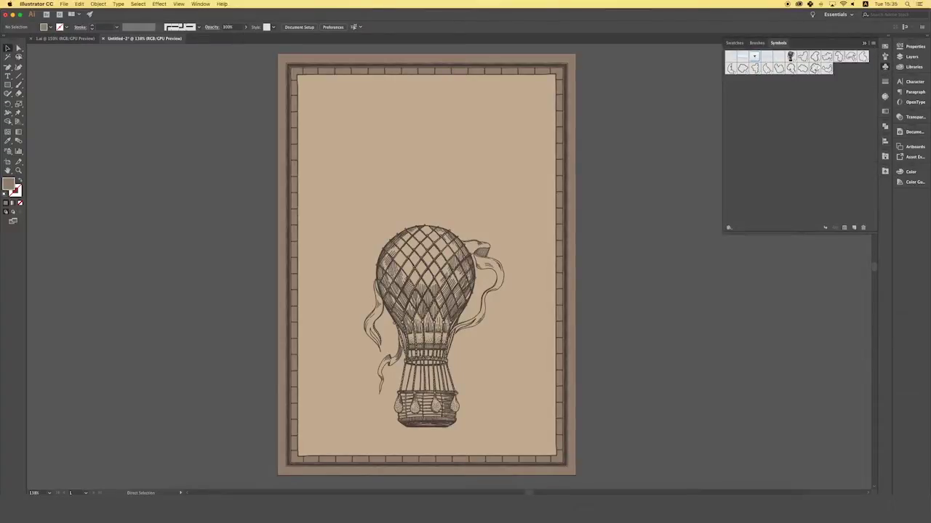
{"action": "left_click_drag", "start_coordinate": [839, 57], "coordinate": [326, 429]}
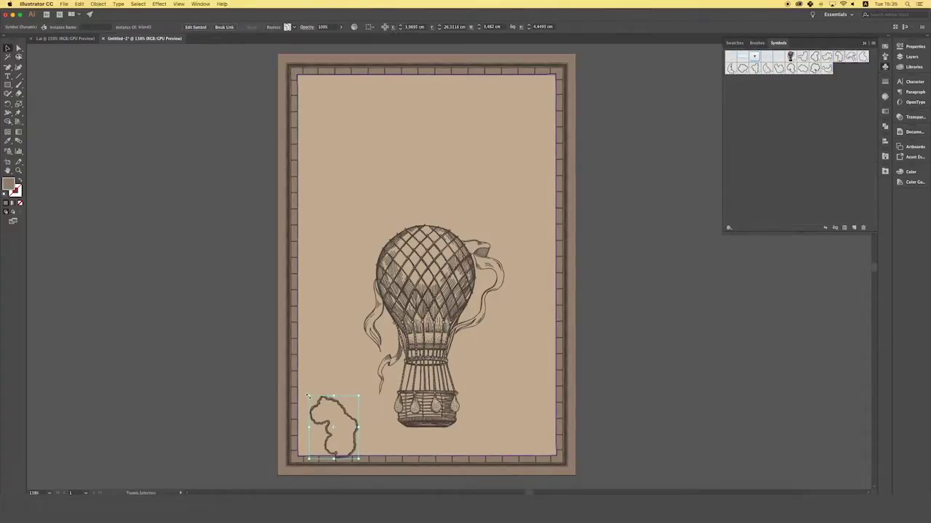
{"action": "left_click_drag", "start_coordinate": [309, 396], "coordinate": [187, 327]}
{"action": "left_click_drag", "start_coordinate": [360, 383], "coordinate": [348, 429]}
{"action": "left_click", "coordinate": [616, 172]}
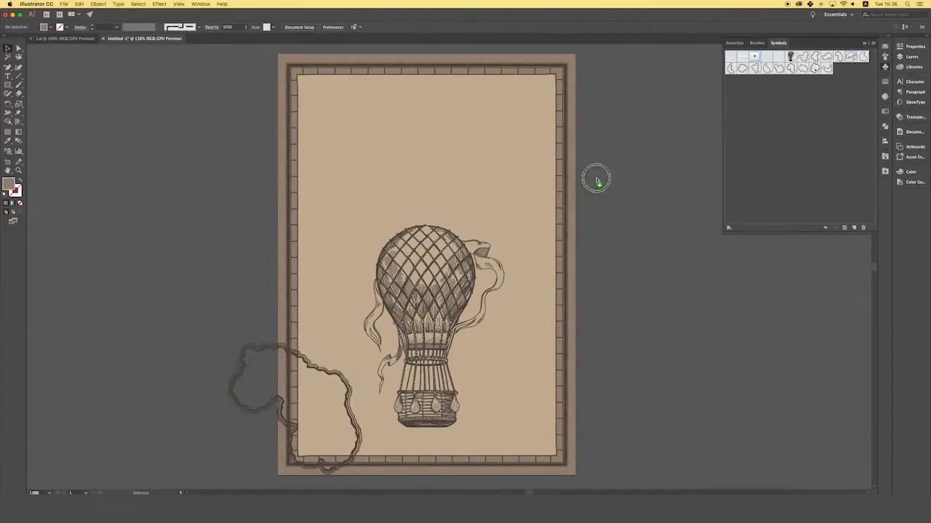
Add an enlarged island at the upper left and a third island on the right edge
{"action": "left_click_drag", "start_coordinate": [838, 57], "coordinate": [325, 235]}
{"action": "left_click_drag", "start_coordinate": [270, 198], "coordinate": [156, 156]}
{"action": "left_click_drag", "start_coordinate": [339, 210], "coordinate": [349, 234]}
{"action": "key", "text": "super+shift+a"}
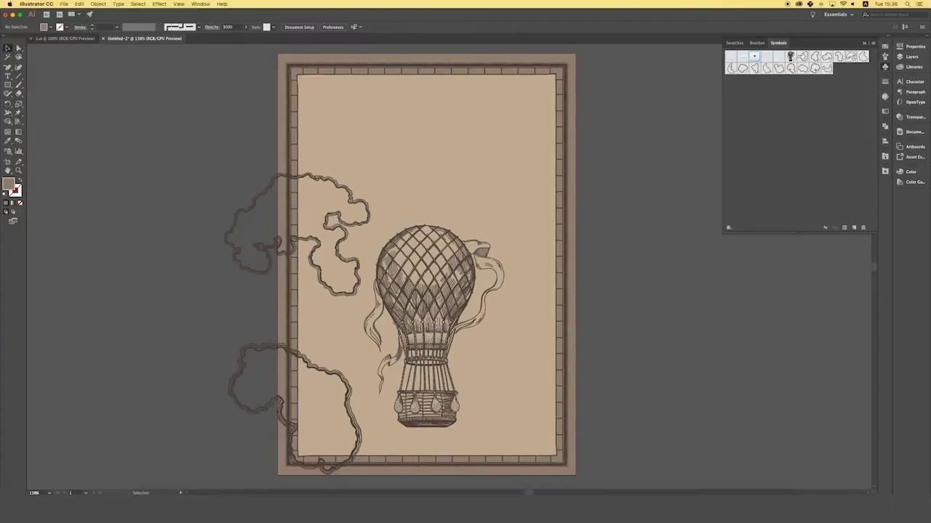
{"action": "left_click_drag", "start_coordinate": [800, 56], "coordinate": [553, 175]}
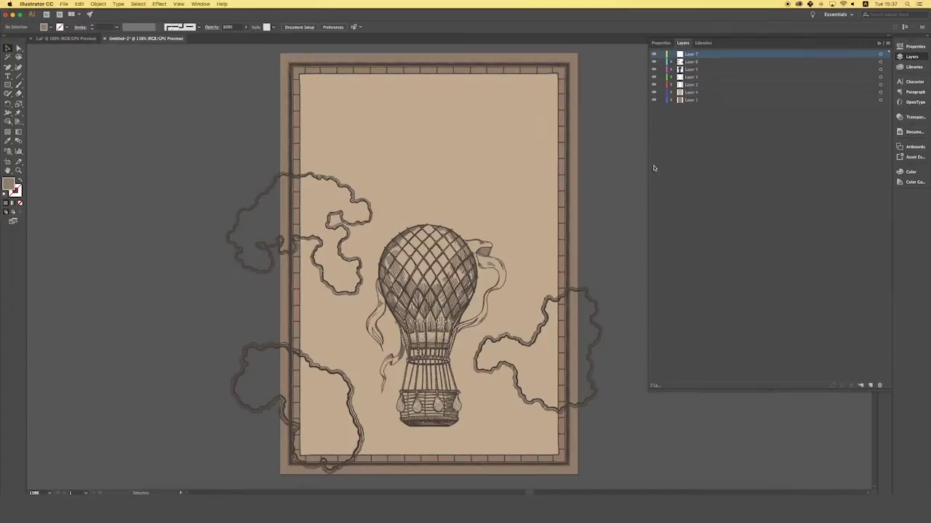
Move the cloud shape from behind the balloon up to the top of the page
{"action": "key", "text": "v"}
{"action": "left_click", "coordinate": [529, 247]}
{"action": "left_click_drag", "start_coordinate": [477, 231], "coordinate": [454, 98]}
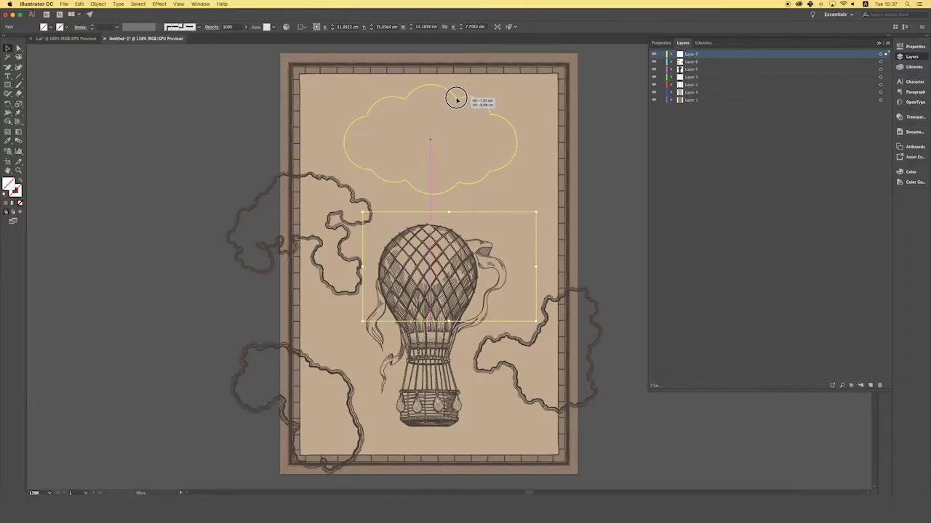
{"action": "left_click_drag", "start_coordinate": [454, 98], "coordinate": [455, 97]}
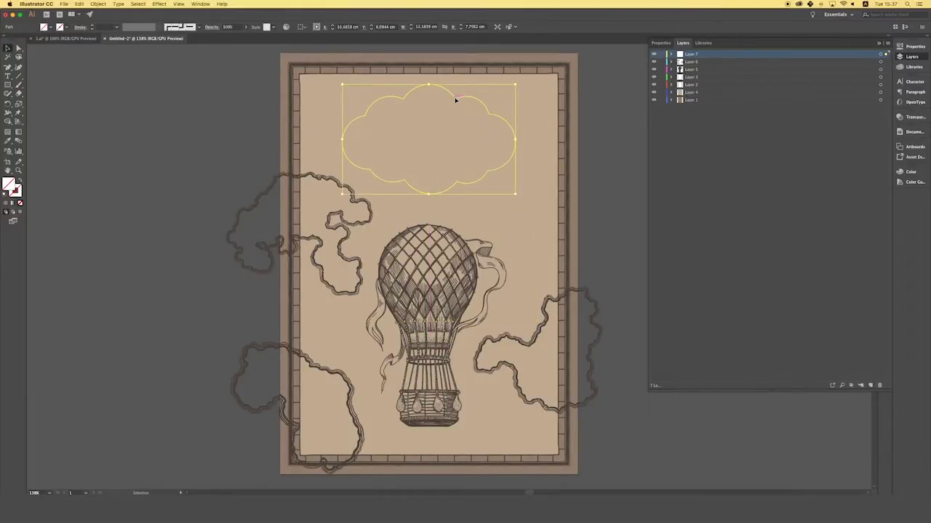
Frame the cloud with a Pattern Brushes frame in dark brown at 0.5 pt
{"action": "left_click", "coordinate": [820, 299]}
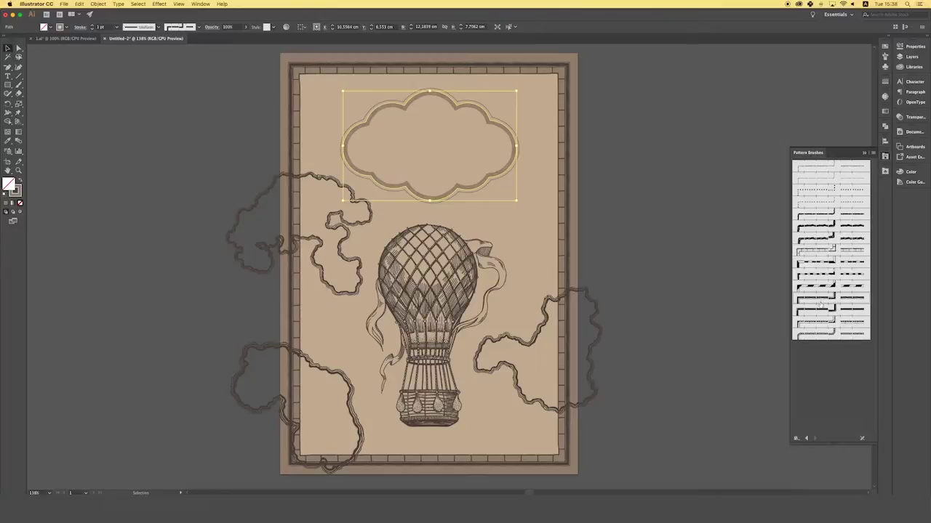
{"action": "left_click", "coordinate": [811, 308]}
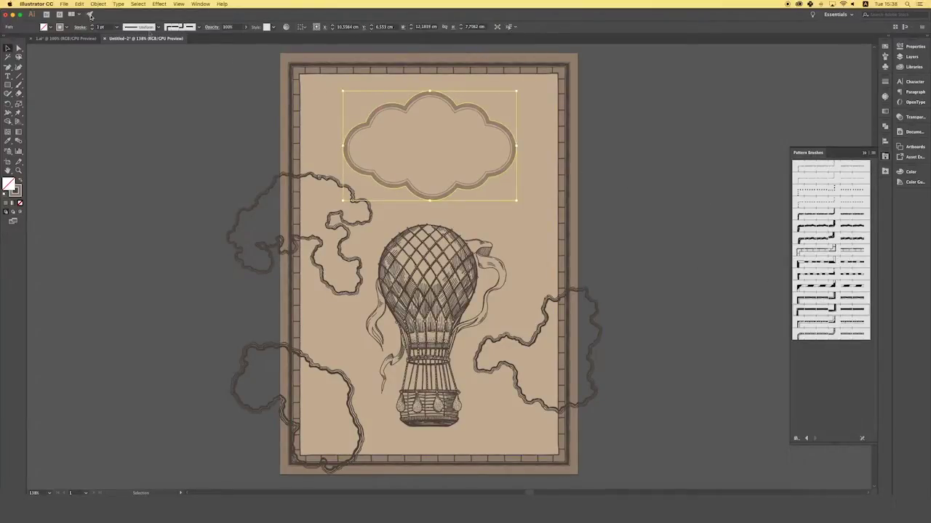
{"action": "left_click", "coordinate": [65, 27]}
{"action": "left_click", "coordinate": [41, 50]}
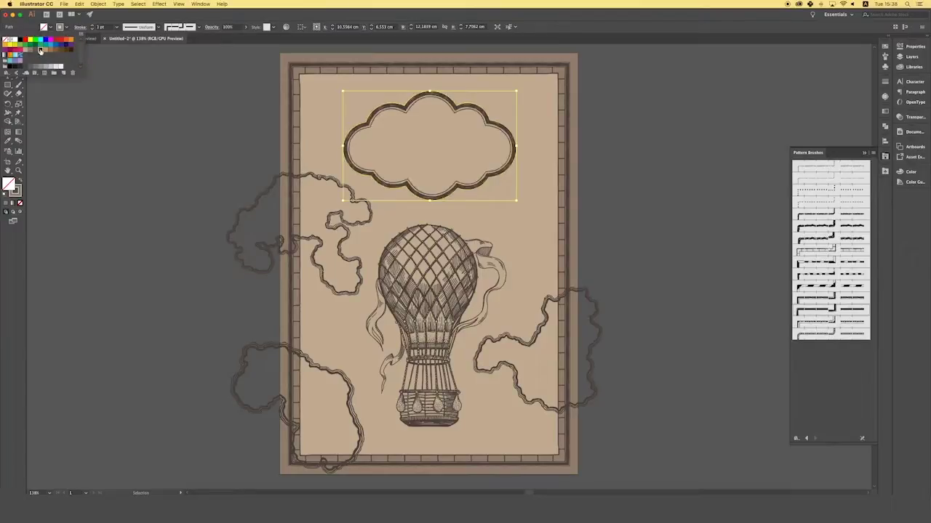
{"action": "left_click", "coordinate": [92, 29]}
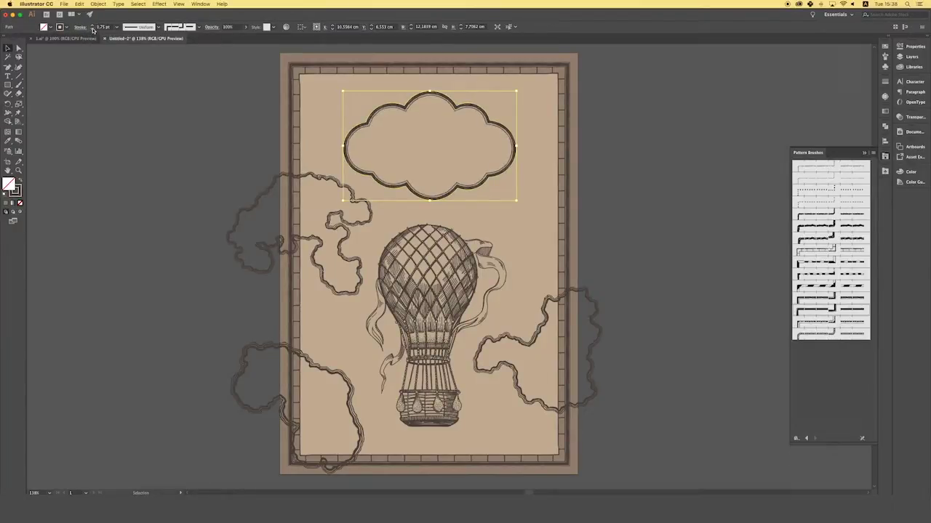
{"action": "left_click", "coordinate": [93, 29]}
{"action": "left_click", "coordinate": [133, 111]}
Nudge the upper-left island slightly down
{"action": "left_click", "coordinate": [322, 178]}
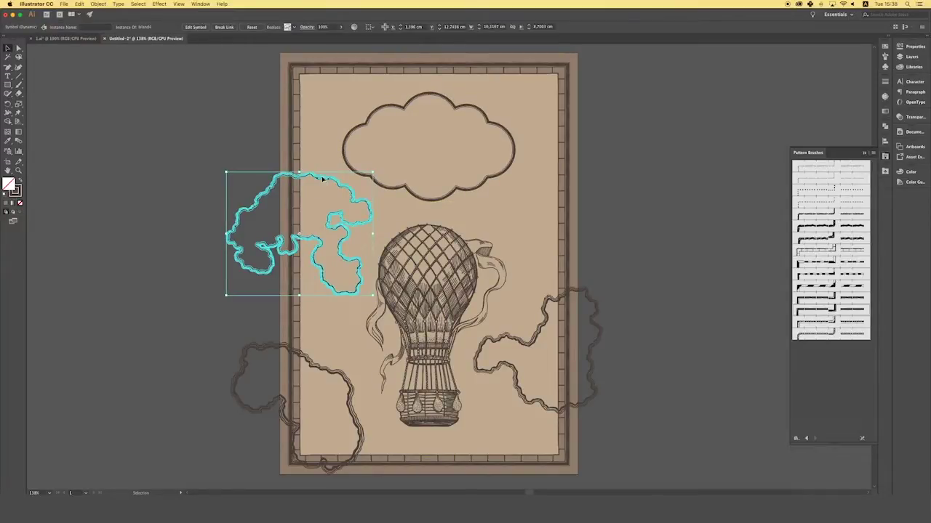
{"action": "key", "text": "Down"}
{"action": "key", "text": "Down"}
{"action": "key", "text": "Down"}
{"action": "key", "text": "Down"}
{"action": "key", "text": "Down"}
{"action": "key", "text": "Down"}
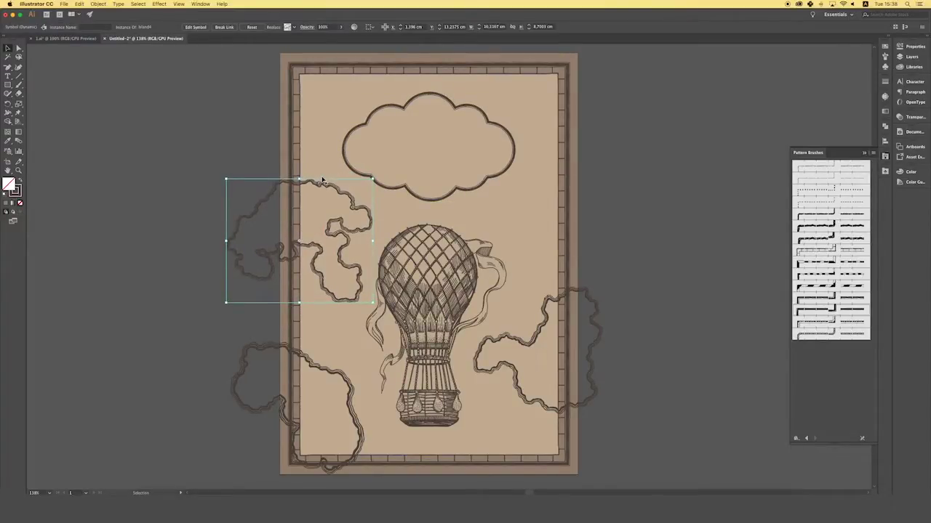
{"action": "left_click", "coordinate": [911, 56]}
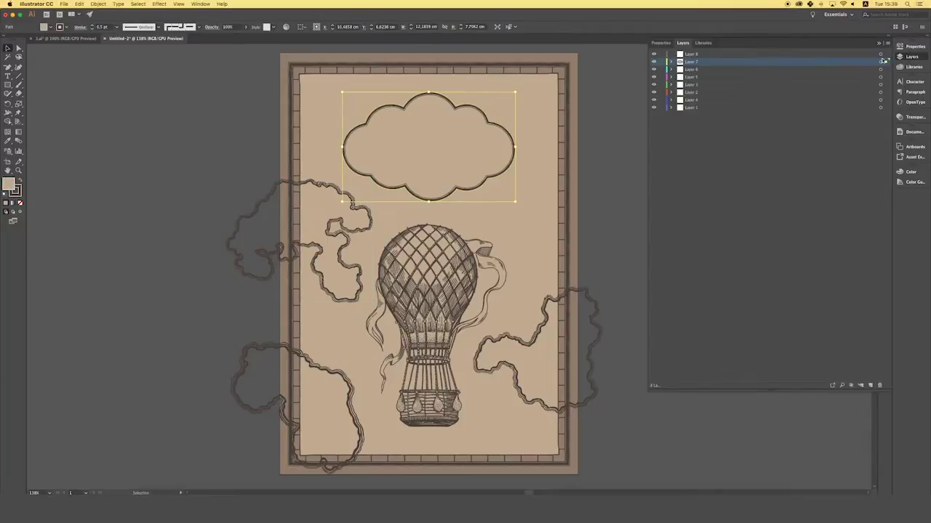
Place a swallow symbol atop the cloud banner and add an island under its right side
{"action": "left_click", "coordinate": [881, 54]}
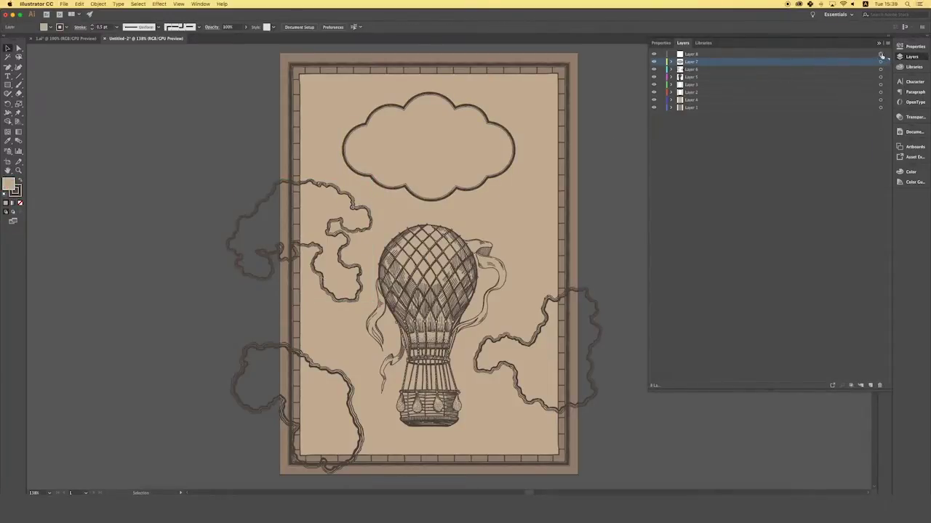
{"action": "left_click", "coordinate": [885, 67]}
{"action": "mouse_move", "coordinate": [799, 69]}
{"action": "left_mouse_down"}
{"action": "mouse_move", "coordinate": [469, 125]}
{"action": "mouse_move", "coordinate": [421, 115]}
{"action": "mouse_move", "coordinate": [434, 124]}
{"action": "left_mouse_up"}
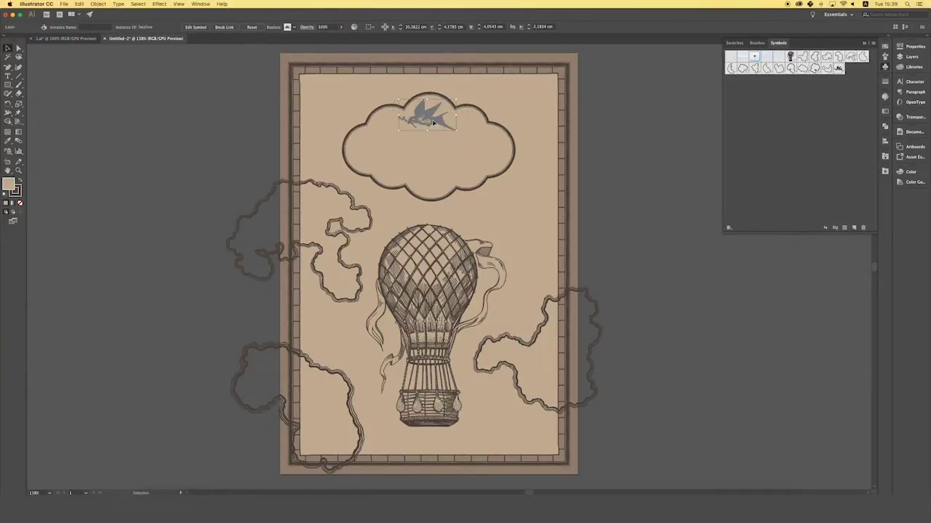
{"action": "mouse_move", "coordinate": [754, 56]}
{"action": "left_mouse_down"}
{"action": "mouse_move", "coordinate": [313, 84]}
{"action": "mouse_move", "coordinate": [354, 107]}
{"action": "left_mouse_up"}
{"action": "scroll", "coordinate": [312, 83], "scroll_direction": "up", "scroll_amount": 2}
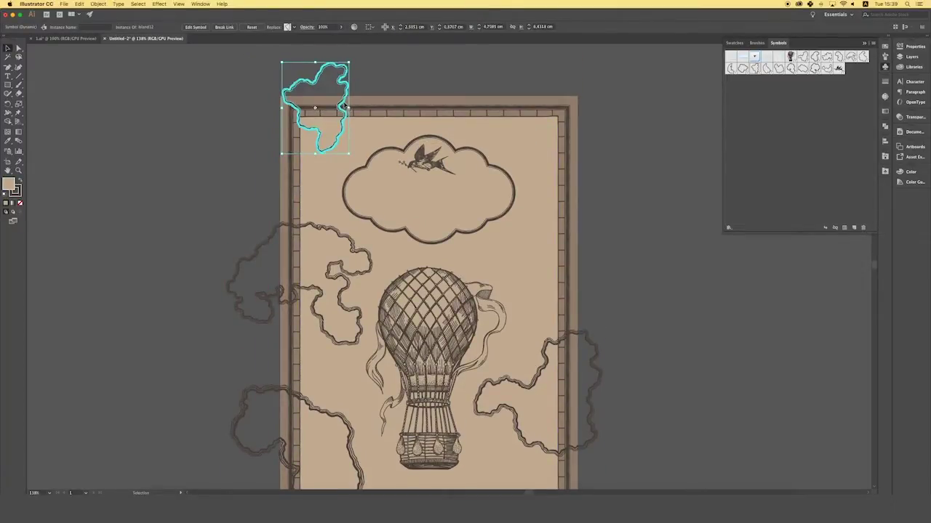
{"action": "mouse_move", "coordinate": [802, 56]}
{"action": "left_mouse_down"}
{"action": "mouse_move", "coordinate": [526, 255]}
{"action": "mouse_move", "coordinate": [465, 183]}
{"action": "left_mouse_up"}
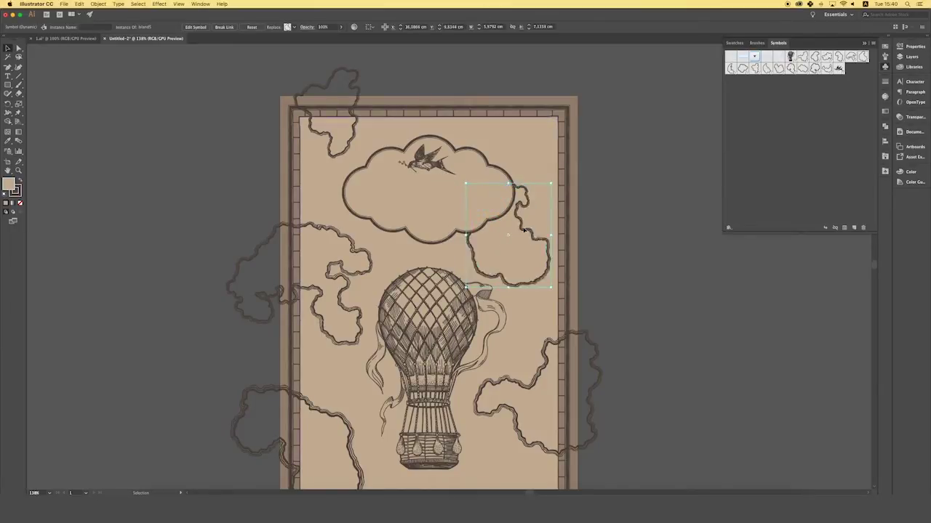
{"action": "left_click_drag", "start_coordinate": [522, 227], "coordinate": [512, 194]}
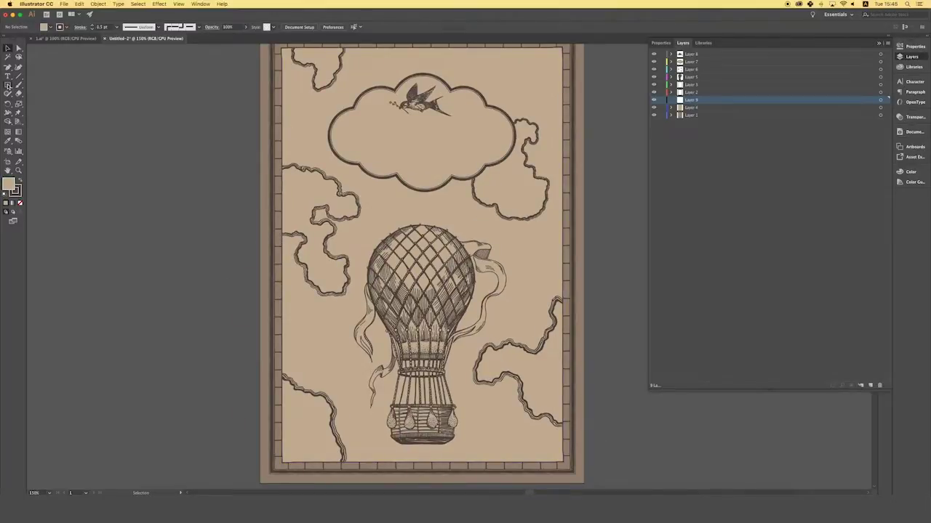
{"action": "left_click", "coordinate": [8, 85]}
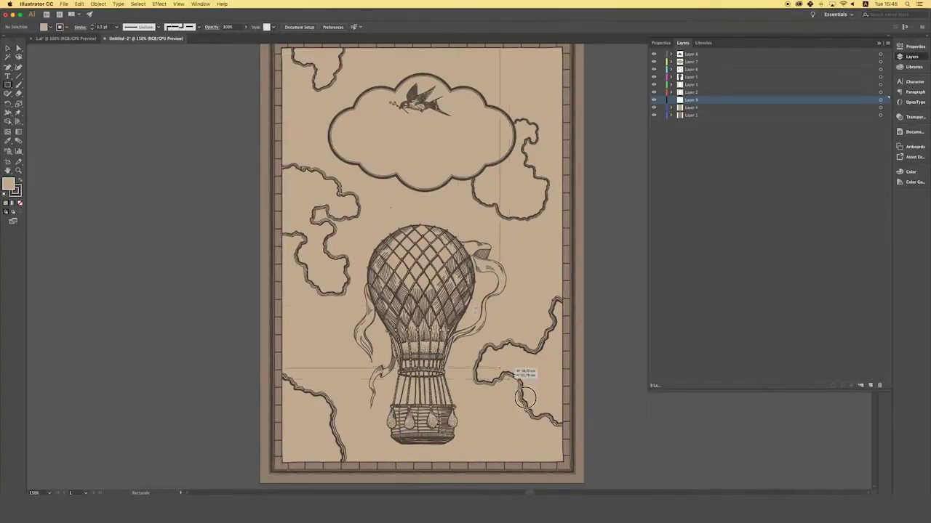
Draw a rectangle over the page with no fill and no stroke
{"action": "left_click_drag", "start_coordinate": [525, 397], "coordinate": [563, 461]}
{"action": "left_click", "coordinate": [8, 49]}
{"action": "left_click", "coordinate": [50, 27]}
{"action": "left_click", "coordinate": [6, 41]}
{"action": "left_click", "coordinate": [56, 34]}
{"action": "left_click", "coordinate": [60, 27]}
{"action": "left_click", "coordinate": [6, 40]}
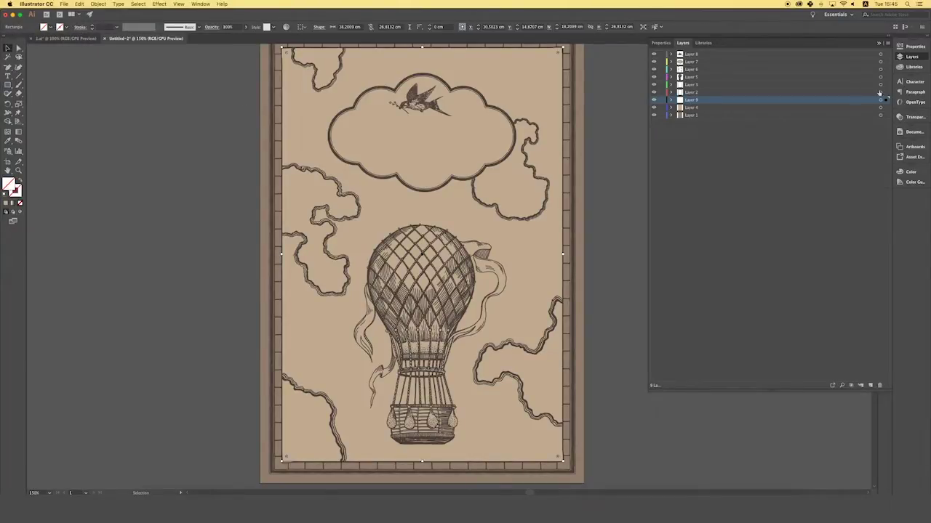
Load Patterns.ai from the Magic Lands-Vintage Map folder and fill the rectangle with its wavy-line pattern
{"action": "left_click", "coordinate": [913, 60]}
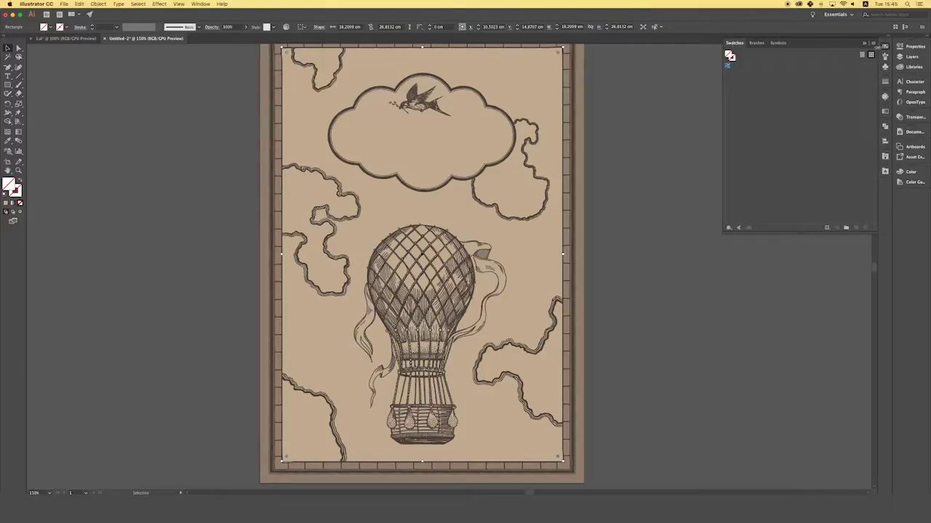
{"action": "left_click", "coordinate": [874, 45]}
{"action": "left_click", "coordinate": [770, 357]}
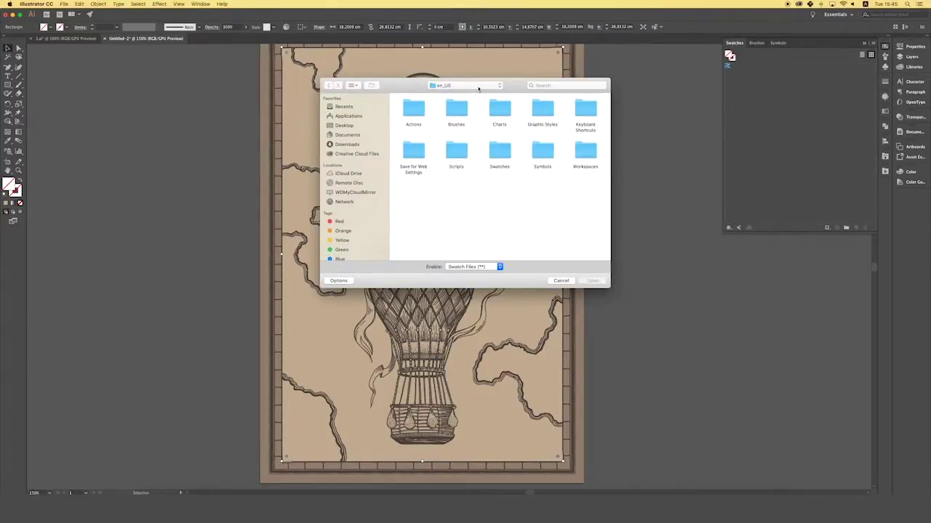
{"action": "left_click", "coordinate": [478, 88]}
{"action": "left_click", "coordinate": [456, 142]}
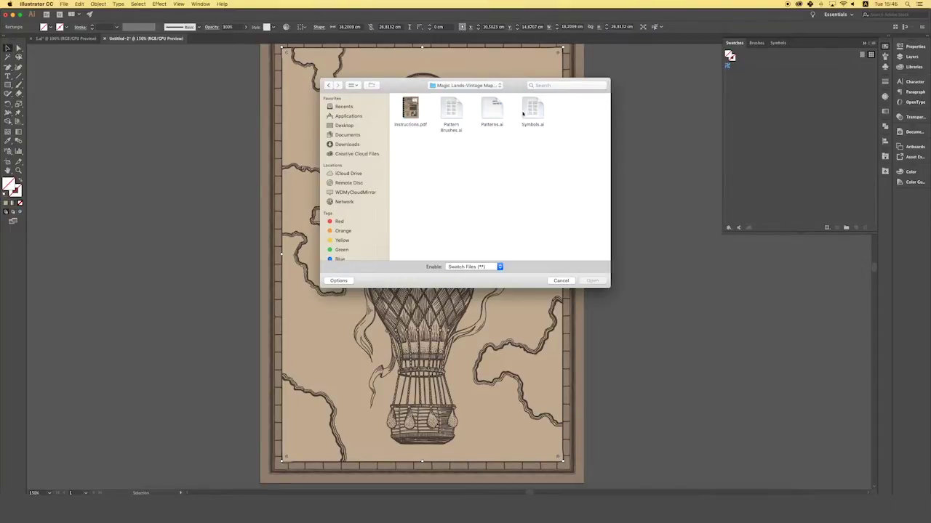
{"action": "left_click", "coordinate": [492, 111]}
{"action": "left_click", "coordinate": [592, 281]}
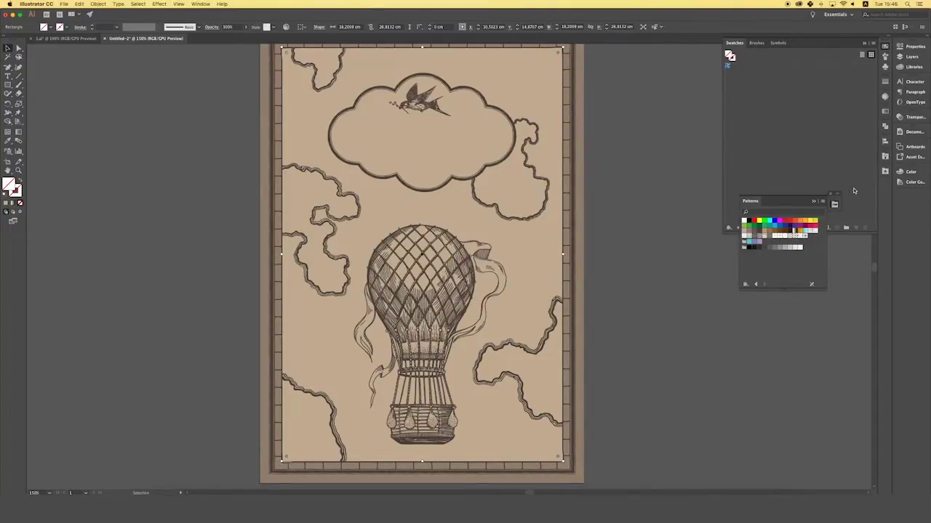
{"action": "left_click_drag", "start_coordinate": [821, 196], "coordinate": [885, 186]}
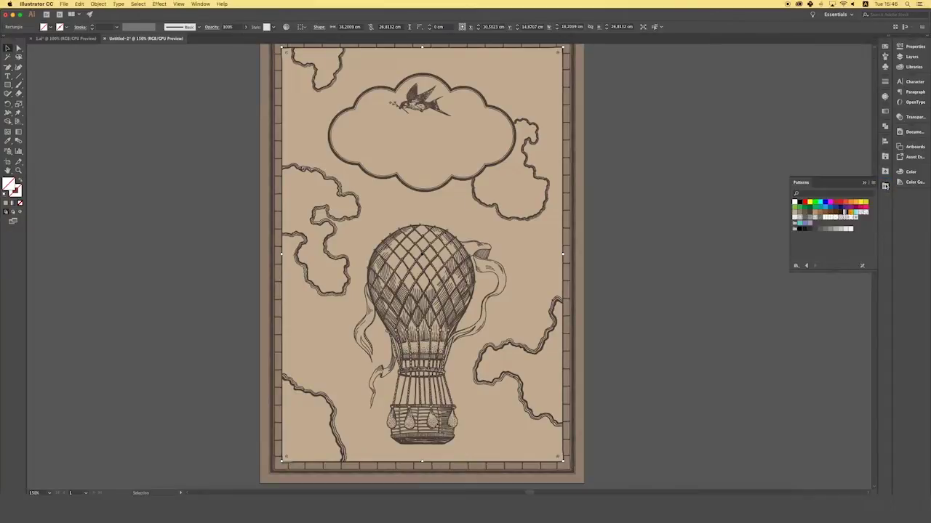
{"action": "left_click", "coordinate": [814, 218]}
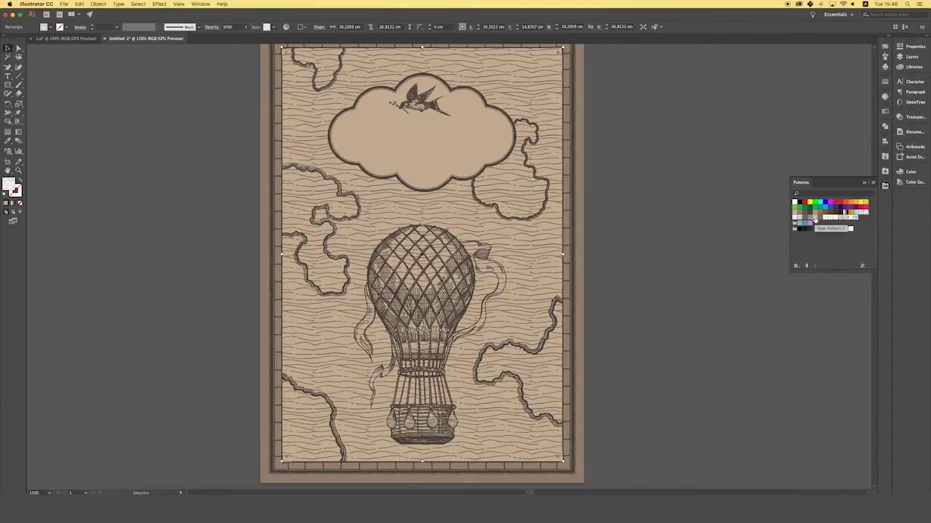
{"action": "left_click", "coordinate": [663, 214]}
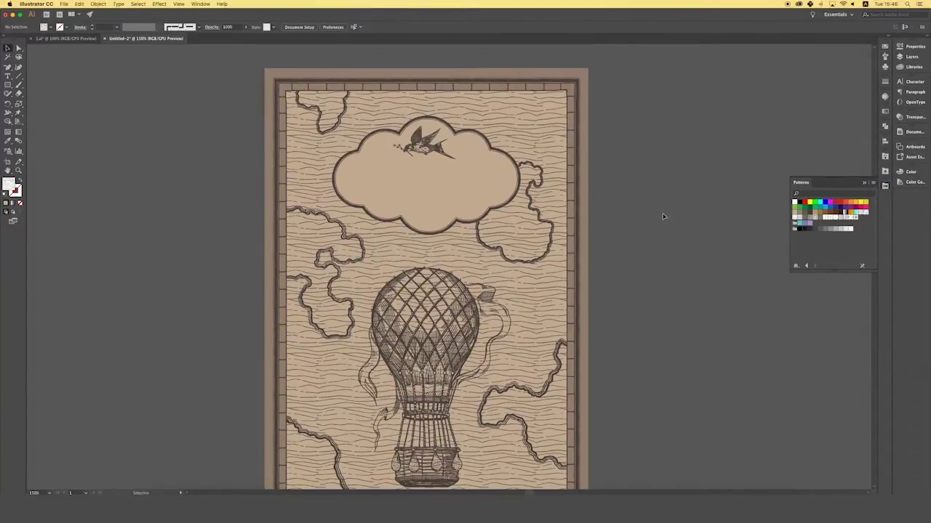
Erase the wavy sea lines inside the top-left island and the islands below it
{"action": "key", "text": "super+equal"}
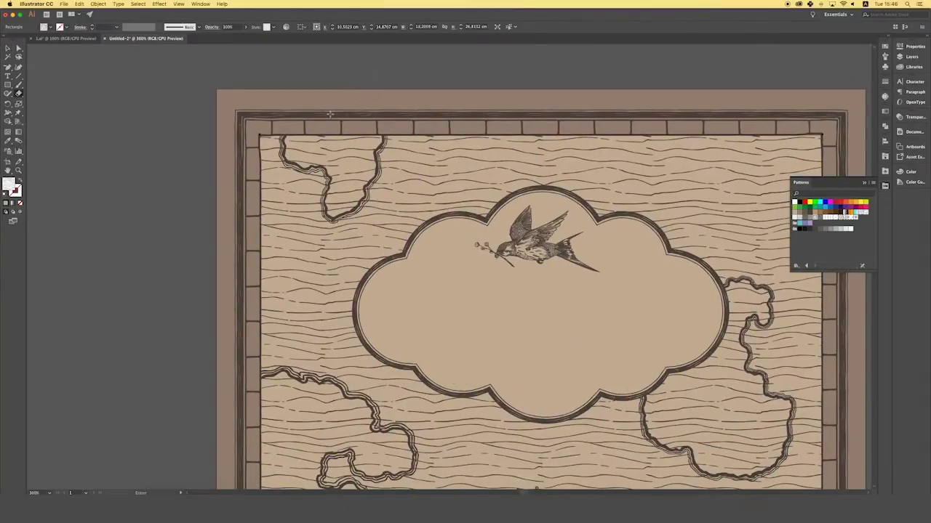
{"action": "left_click_drag", "start_coordinate": [301, 144], "coordinate": [320, 149]}
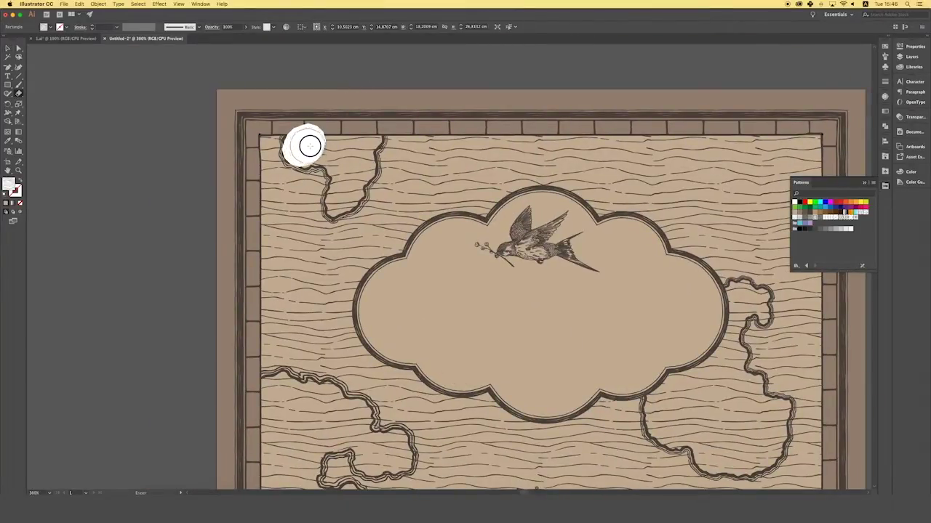
{"action": "mouse_move", "coordinate": [320, 149]}
{"action": "left_mouse_down"}
{"action": "mouse_move", "coordinate": [369, 137]}
{"action": "mouse_move", "coordinate": [342, 178]}
{"action": "mouse_move", "coordinate": [350, 169]}
{"action": "left_mouse_up"}
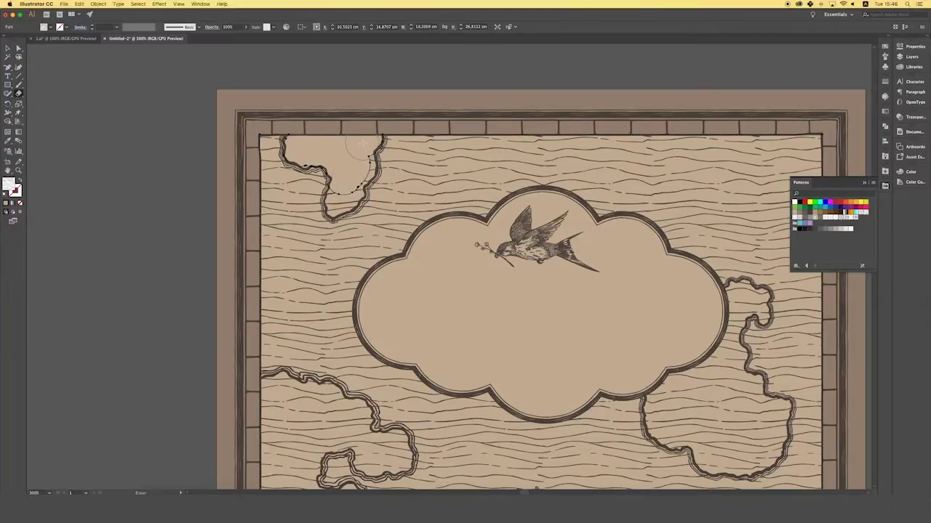
{"action": "left_click_drag", "start_coordinate": [363, 156], "coordinate": [341, 198]}
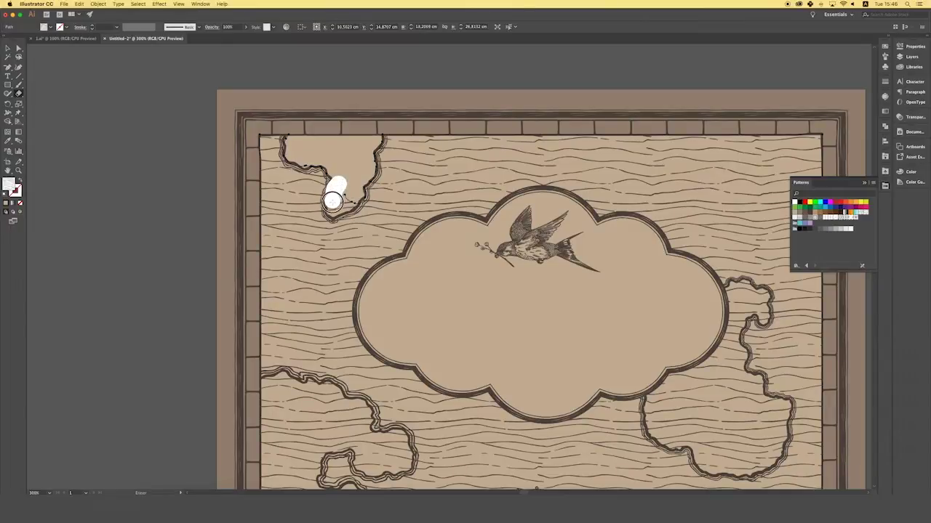
{"action": "scroll", "coordinate": [357, 187], "scroll_direction": "down", "scroll_amount": 2}
{"action": "scroll", "coordinate": [357, 188], "scroll_direction": "down", "scroll_amount": 10}
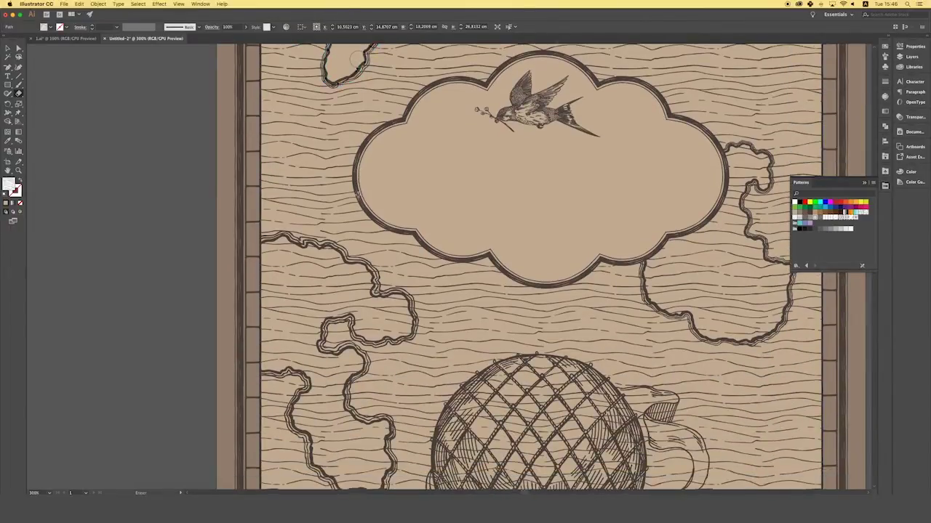
{"action": "mouse_move", "coordinate": [268, 236]}
{"action": "left_mouse_down"}
{"action": "mouse_move", "coordinate": [370, 261]}
{"action": "mouse_move", "coordinate": [370, 272]}
{"action": "mouse_move", "coordinate": [332, 271]}
{"action": "left_mouse_up"}
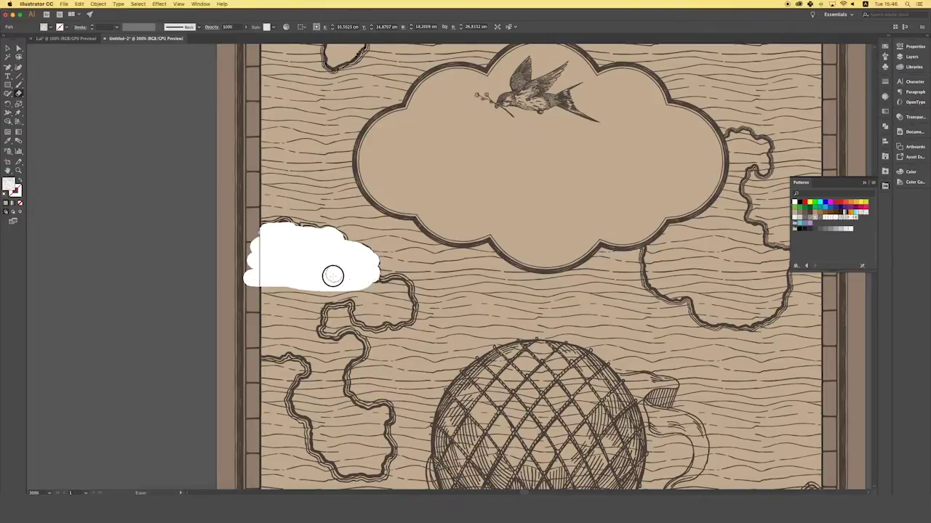
{"action": "scroll", "coordinate": [374, 284], "scroll_direction": "right", "scroll_amount": 10}
{"action": "scroll", "coordinate": [386, 242], "scroll_direction": "down", "scroll_amount": 8}
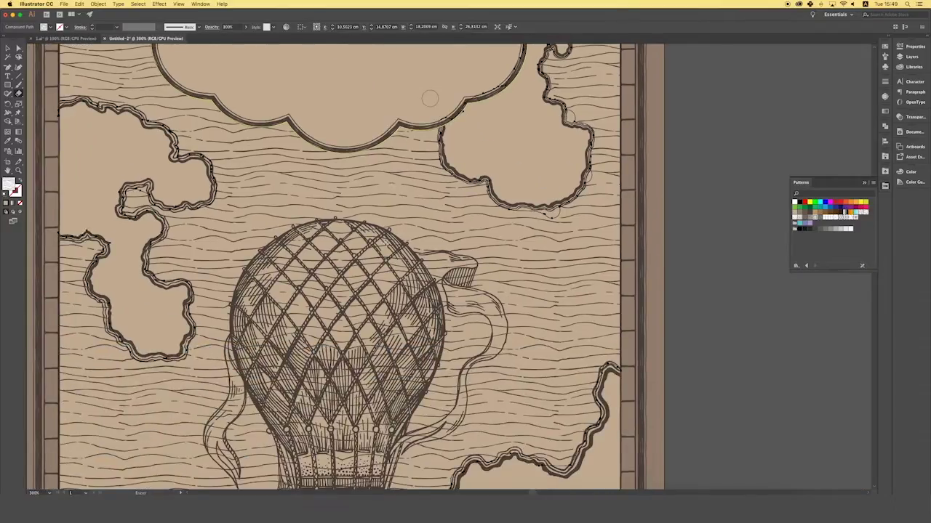
{"action": "scroll", "coordinate": [386, 241], "scroll_direction": "down", "scroll_amount": 2}
Clear the sea lines across the balloon's top, left edge and envelope
{"action": "left_click_drag", "start_coordinate": [298, 225], "coordinate": [364, 251]}
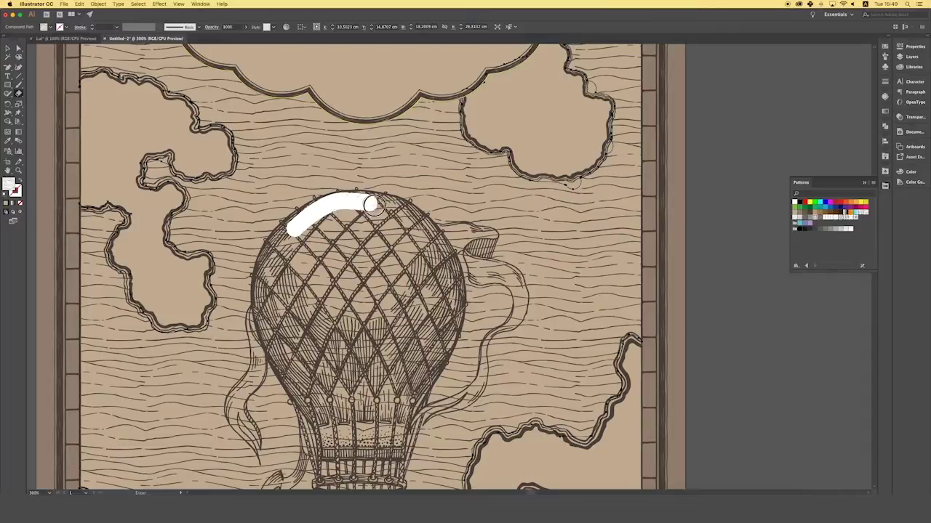
{"action": "key", "text": "super+0"}
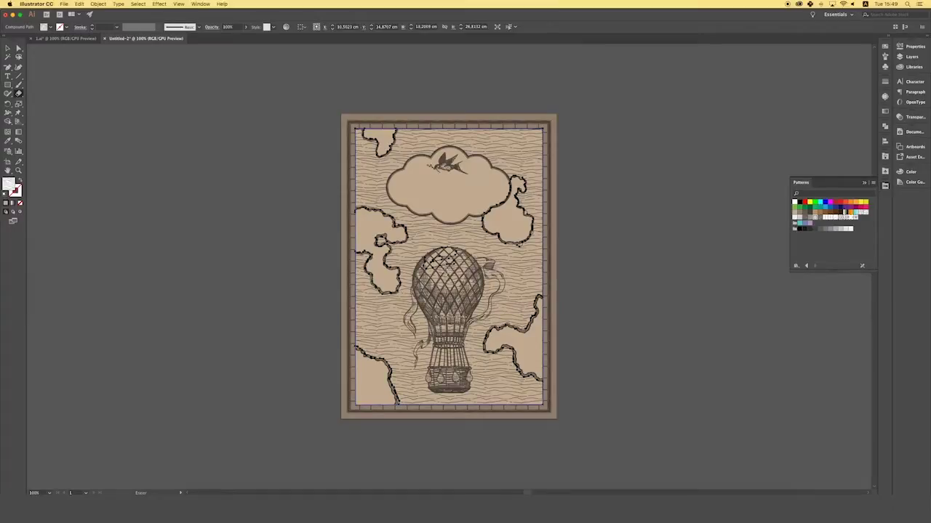
{"action": "left_click", "coordinate": [426, 291]}
{"action": "mouse_move", "coordinate": [424, 288]}
{"action": "left_mouse_down"}
{"action": "mouse_move", "coordinate": [423, 275]}
{"action": "mouse_move", "coordinate": [456, 257]}
{"action": "mouse_move", "coordinate": [448, 304]}
{"action": "left_mouse_up"}
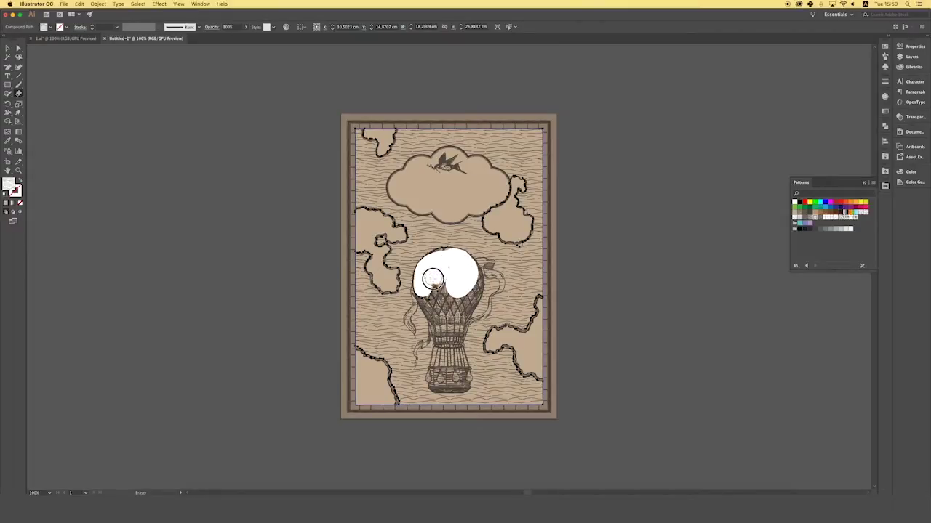
{"action": "left_click_drag", "start_coordinate": [447, 304], "coordinate": [480, 276]}
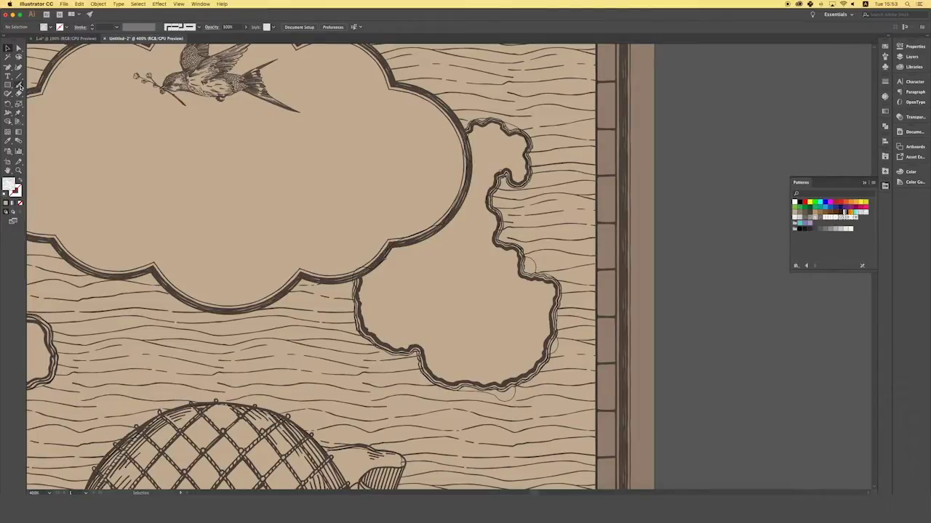
{"action": "left_click", "coordinate": [20, 86]}
Trace a no-fill paintbrush stroke along the right island's edge
{"action": "left_click", "coordinate": [199, 28]}
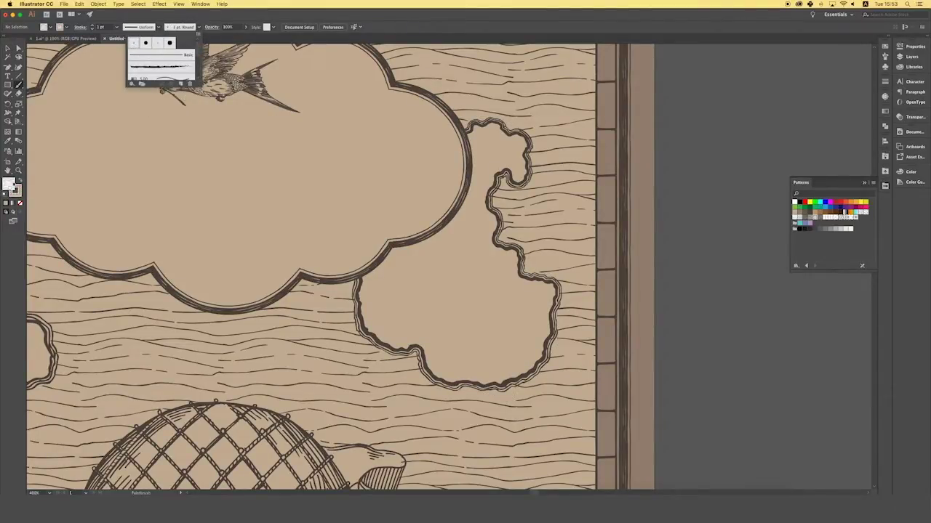
{"action": "left_click", "coordinate": [10, 185]}
{"action": "left_click", "coordinate": [20, 203]}
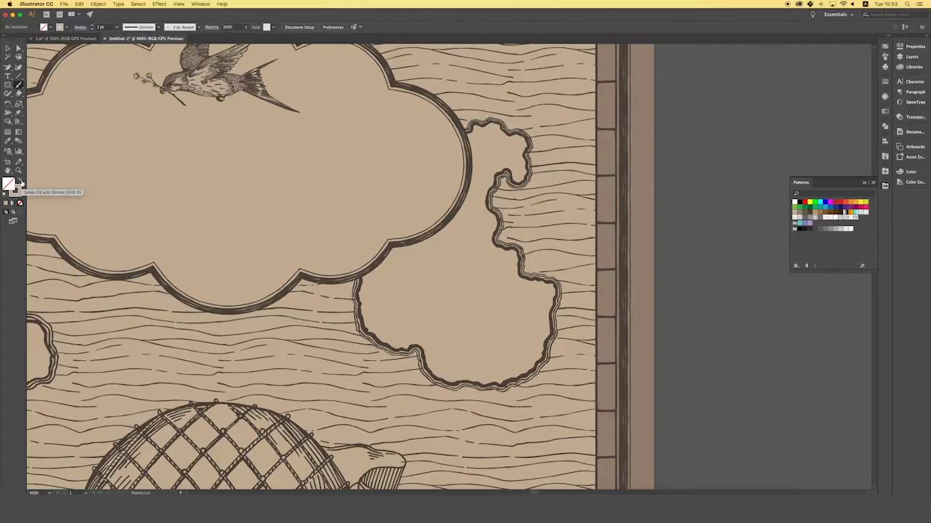
{"action": "mouse_move", "coordinate": [364, 277]}
{"action": "left_mouse_down"}
{"action": "mouse_move", "coordinate": [459, 380]}
{"action": "mouse_move", "coordinate": [507, 378]}
{"action": "mouse_move", "coordinate": [546, 341]}
{"action": "mouse_move", "coordinate": [550, 291]}
{"action": "mouse_move", "coordinate": [492, 243]}
{"action": "mouse_move", "coordinate": [486, 201]}
{"action": "mouse_move", "coordinate": [517, 180]}
{"action": "mouse_move", "coordinate": [529, 154]}
{"action": "mouse_move", "coordinate": [509, 129]}
{"action": "mouse_move", "coordinate": [474, 123]}
{"action": "left_mouse_up"}
Scale the right island's stipple pattern fill to 50% without resizing the island shape
{"action": "left_click", "coordinate": [8, 48]}
{"action": "left_click", "coordinate": [798, 221]}
{"action": "left_click", "coordinate": [98, 4]}
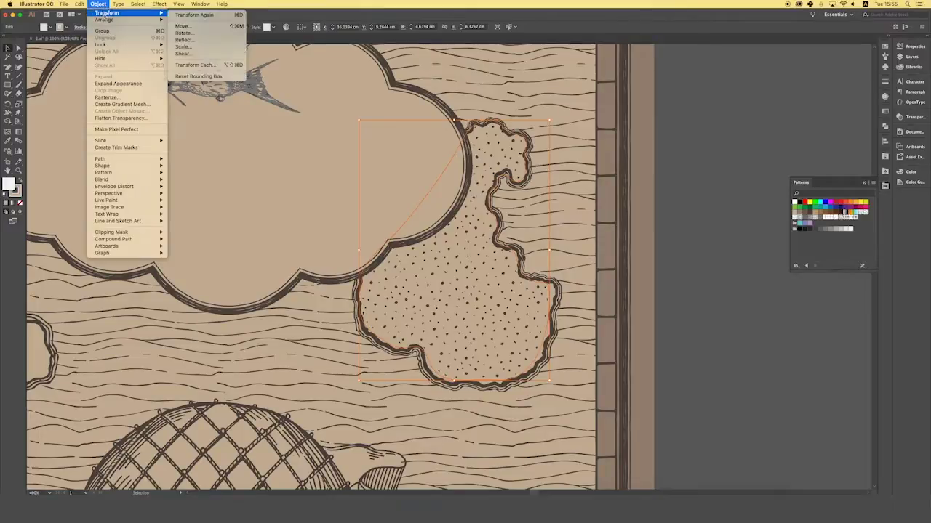
{"action": "left_click", "coordinate": [183, 46]}
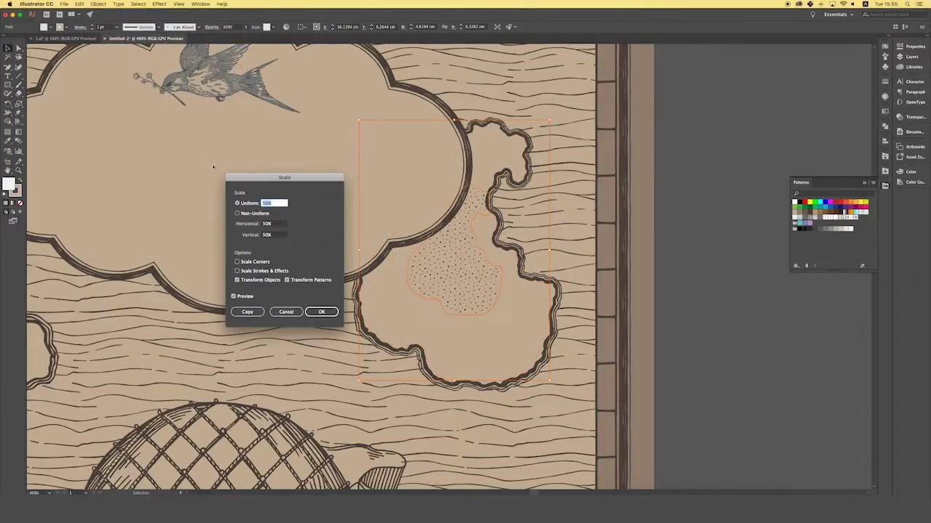
{"action": "left_click", "coordinate": [237, 280]}
{"action": "left_click", "coordinate": [322, 312]}
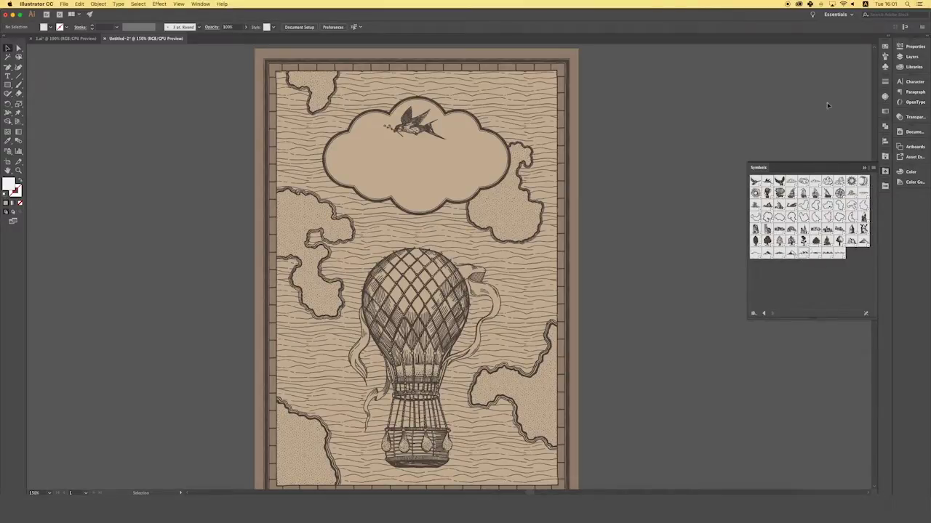
{"action": "left_click", "coordinate": [885, 67]}
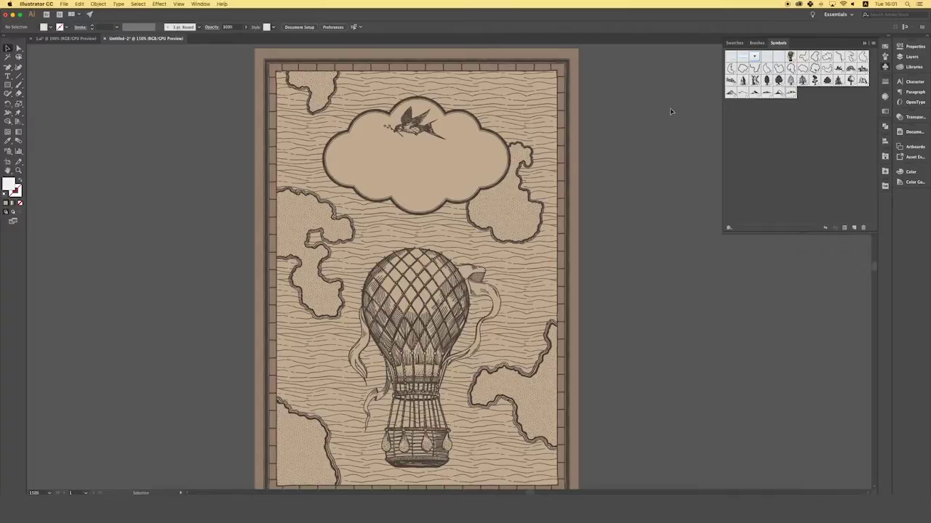
Place a windmill and a small building symbol on the right island
{"action": "left_click_drag", "start_coordinate": [754, 80], "coordinate": [488, 208]}
{"action": "left_click", "coordinate": [649, 211]}
{"action": "scroll", "coordinate": [613, 164], "scroll_direction": "down", "scroll_amount": 1}
{"action": "scroll", "coordinate": [613, 164], "scroll_direction": "left", "scroll_amount": 1}
{"action": "left_click_drag", "start_coordinate": [743, 80], "coordinate": [529, 221]}
{"action": "left_click", "coordinate": [528, 222]}
{"action": "left_click_drag", "start_coordinate": [449, 267], "coordinate": [539, 216]}
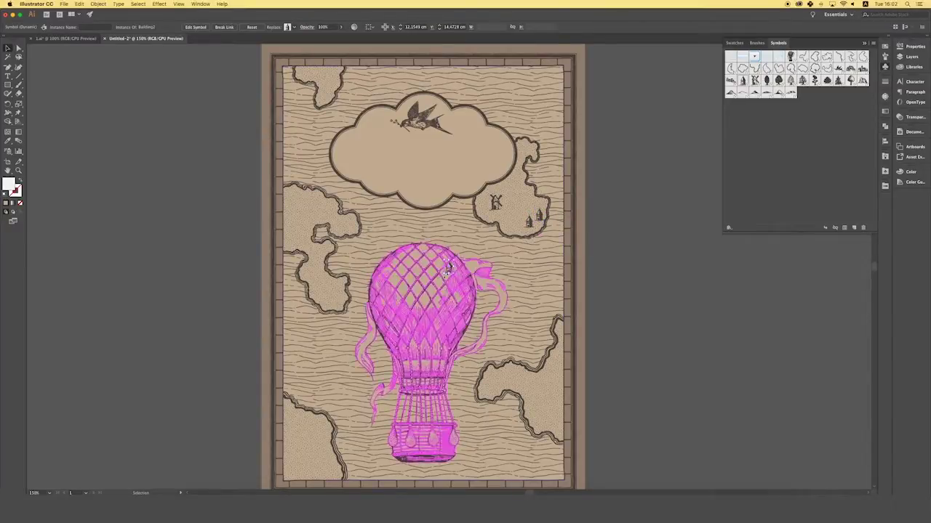
{"action": "left_click_drag", "start_coordinate": [539, 216], "coordinate": [528, 209]}
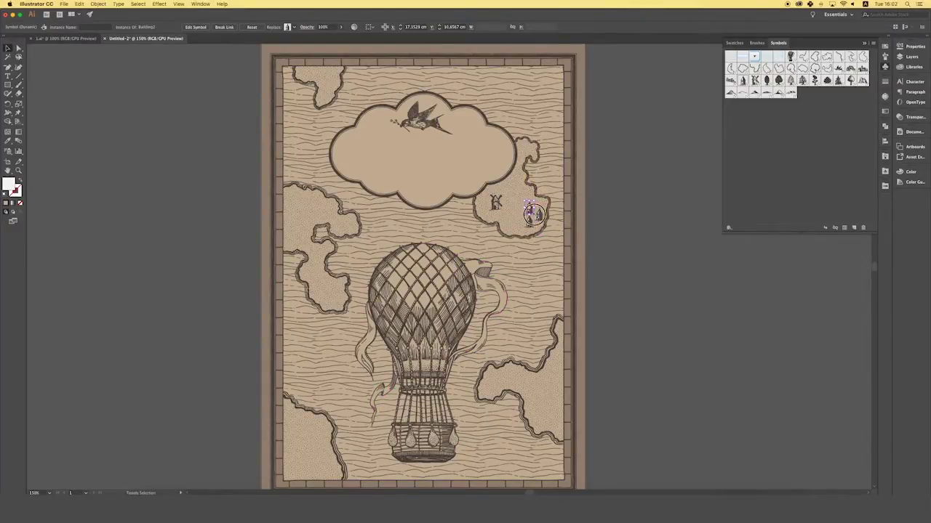
{"action": "left_click", "coordinate": [603, 247]}
{"action": "left_click", "coordinate": [531, 215]}
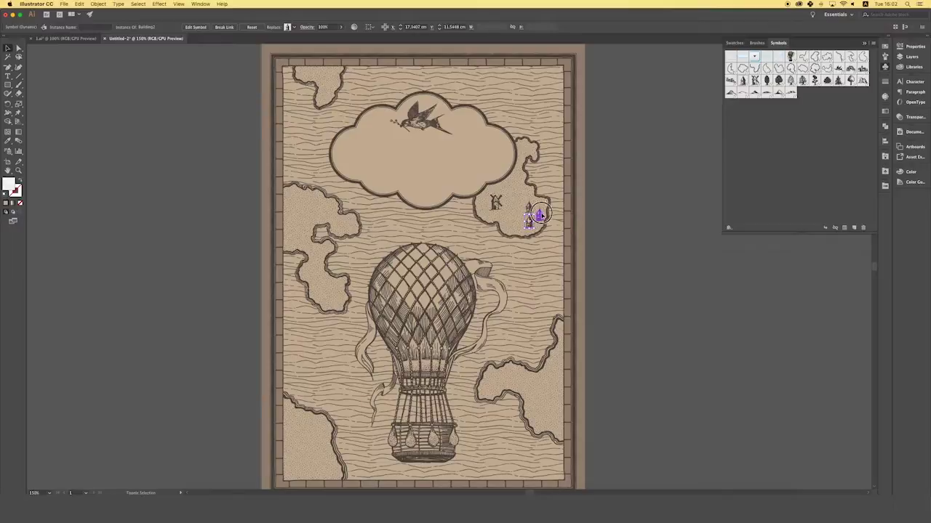
Place a castle with a tree beside it on the lower-left island
{"action": "scroll", "coordinate": [529, 221], "scroll_direction": "down", "scroll_amount": 3}
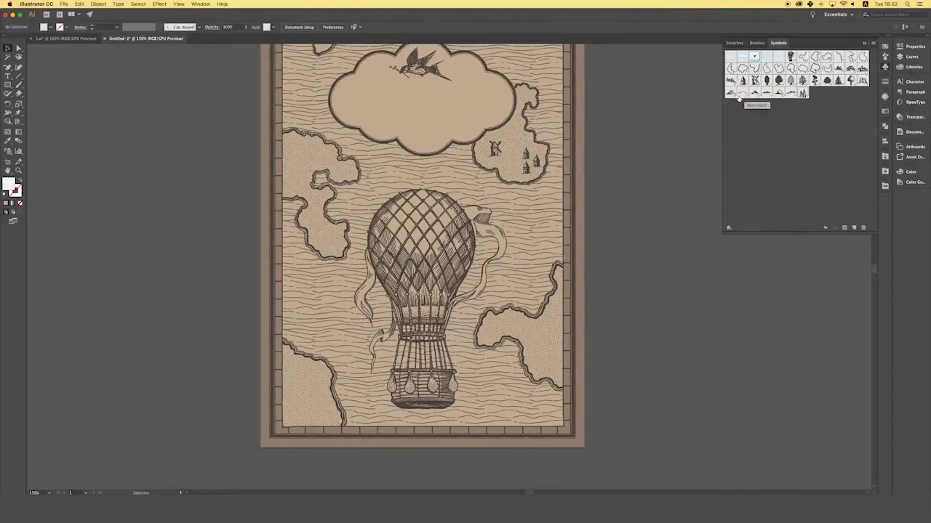
{"action": "mouse_move", "coordinate": [800, 93]}
{"action": "left_mouse_down"}
{"action": "mouse_move", "coordinate": [538, 353]}
{"action": "mouse_move", "coordinate": [307, 392]}
{"action": "left_mouse_up"}
{"action": "left_click", "coordinate": [662, 384]}
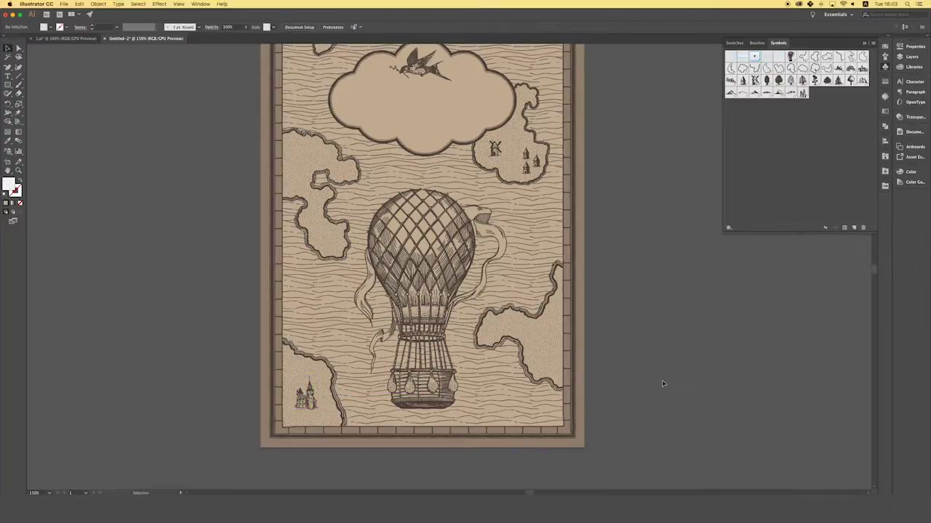
{"action": "left_click", "coordinate": [308, 393]}
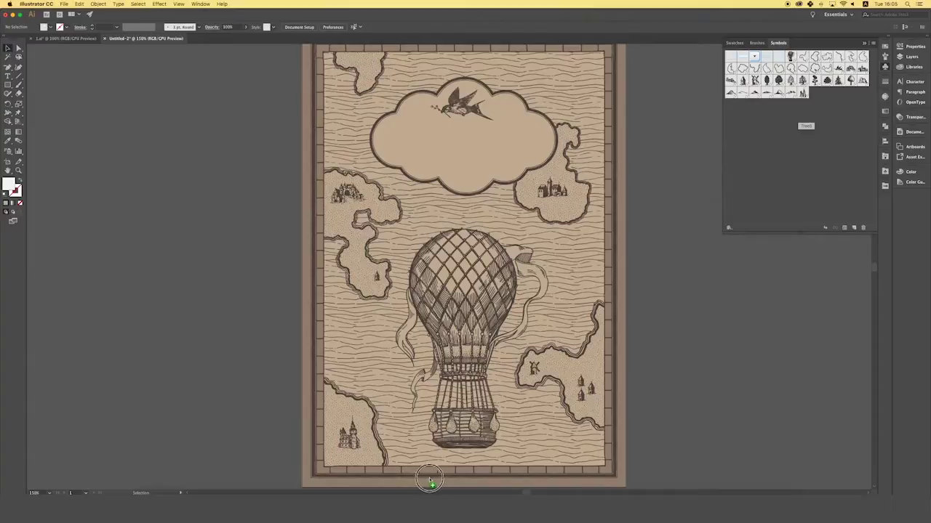
{"action": "left_click_drag", "start_coordinate": [352, 436], "coordinate": [349, 434]}
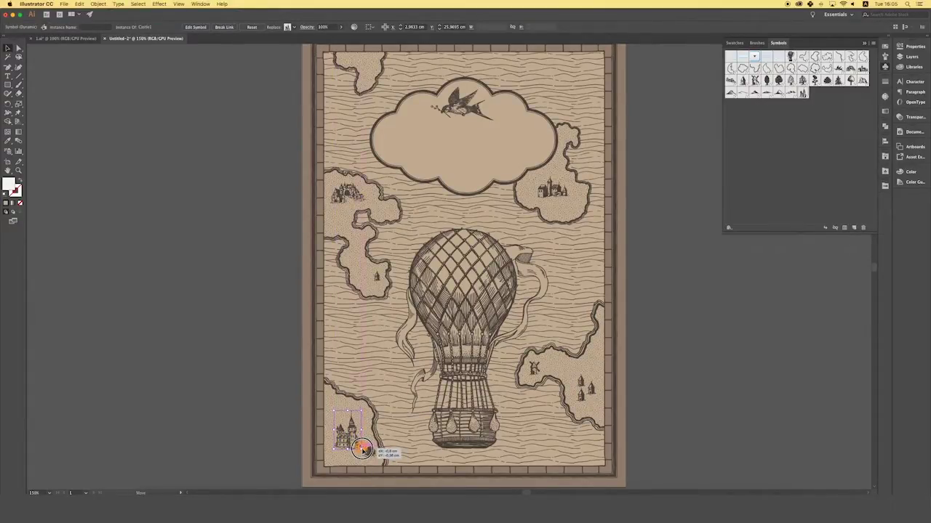
{"action": "left_click_drag", "start_coordinate": [369, 454], "coordinate": [336, 448]}
{"action": "left_click", "coordinate": [267, 440]}
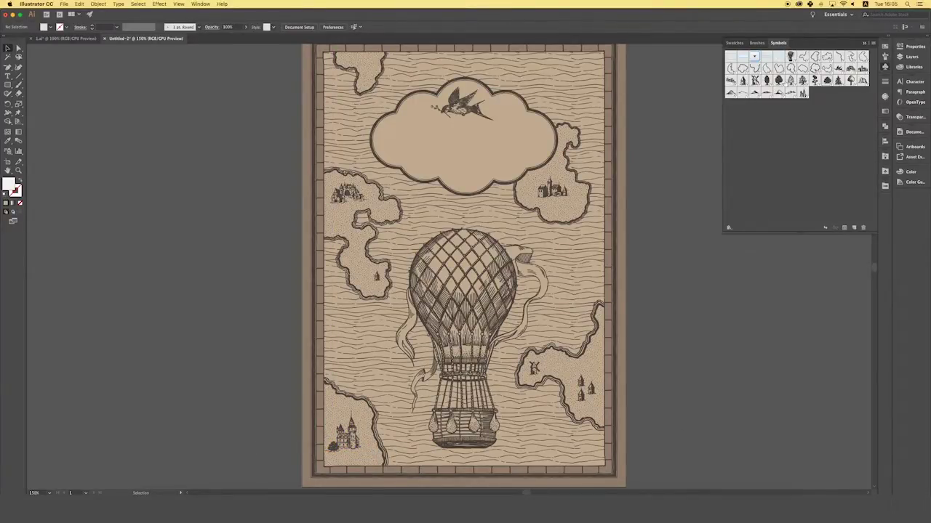
Add tree symbols to the right and lower-right islands
{"action": "left_click_drag", "start_coordinate": [803, 93], "coordinate": [592, 364]}
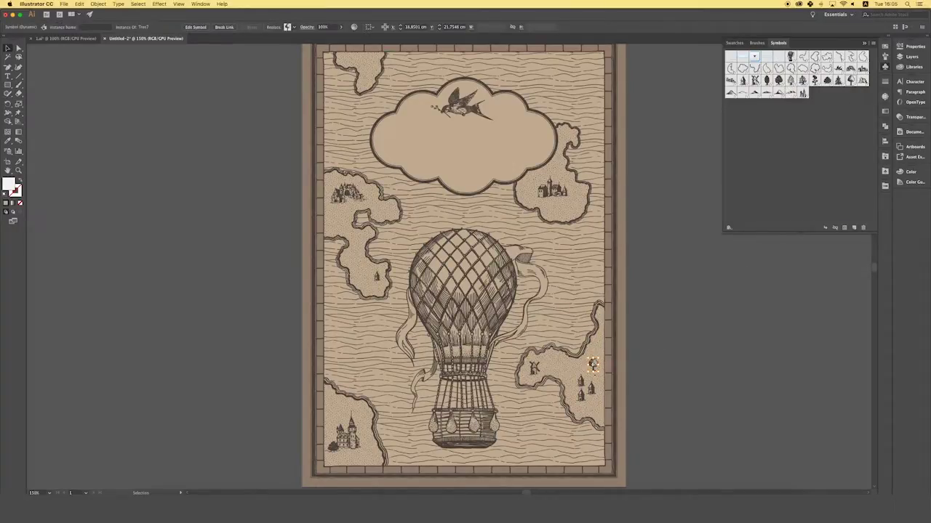
{"action": "mouse_move", "coordinate": [593, 364]}
{"action": "left_mouse_down"}
{"action": "mouse_move", "coordinate": [594, 394]}
{"action": "mouse_move", "coordinate": [569, 379]}
{"action": "left_mouse_up"}
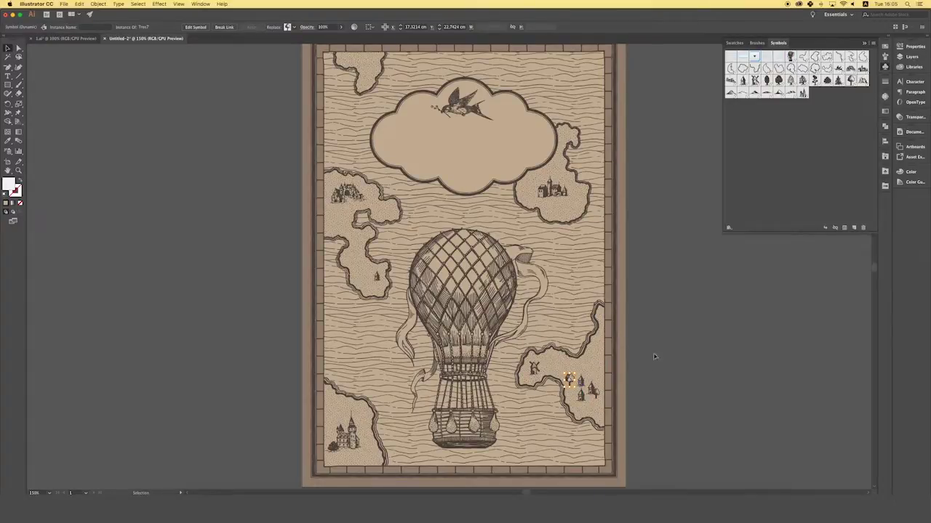
{"action": "left_click_drag", "start_coordinate": [838, 82], "coordinate": [586, 401]}
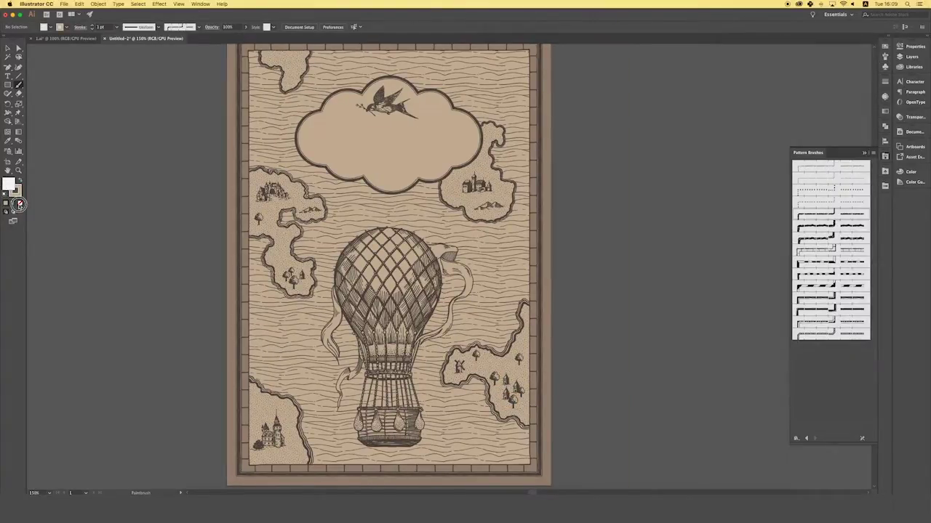
Paint thin no-fill lines along the top-left, right and left island edges
{"action": "left_click", "coordinate": [45, 27]}
{"action": "key", "text": "Escape"}
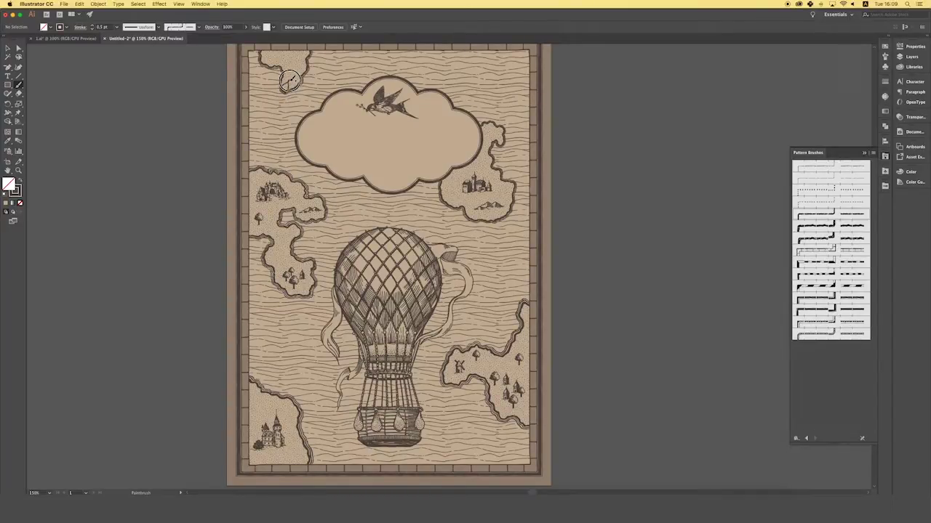
{"action": "left_click_drag", "start_coordinate": [292, 75], "coordinate": [280, 51]}
{"action": "scroll", "coordinate": [452, 379], "scroll_direction": "up", "scroll_amount": 1}
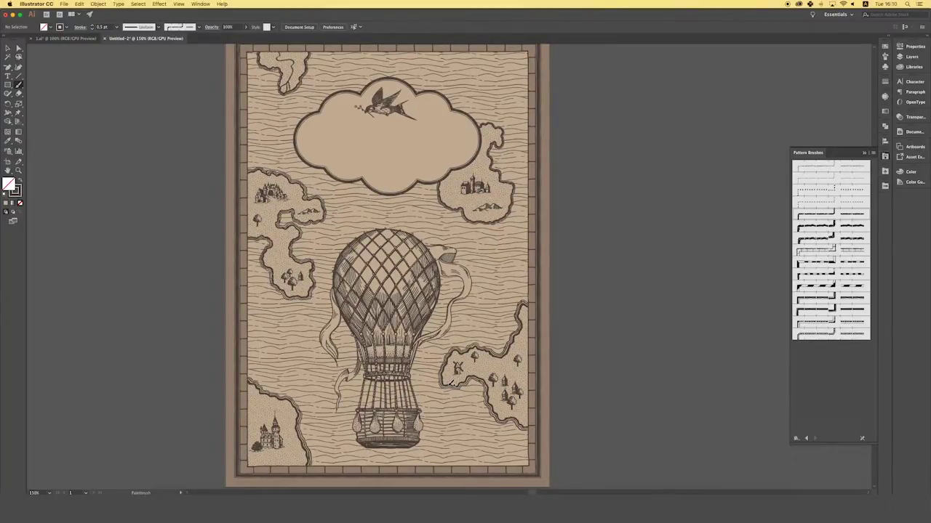
{"action": "left_click_drag", "start_coordinate": [472, 365], "coordinate": [527, 376]}
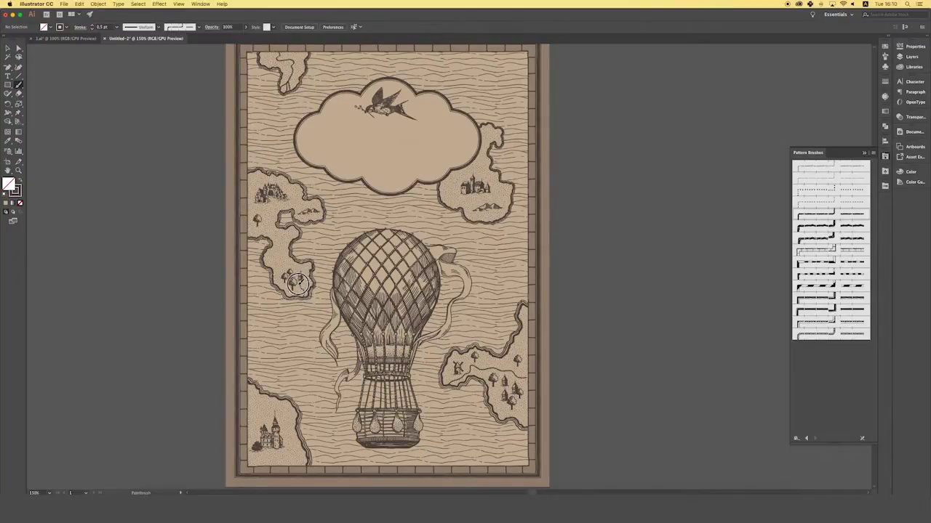
{"action": "left_click_drag", "start_coordinate": [287, 271], "coordinate": [271, 242]}
{"action": "key", "text": "v"}
{"action": "key", "text": "ctrl+1"}
{"action": "key", "text": "ctrl+equal"}
{"action": "key", "text": "ctrl+equal"}
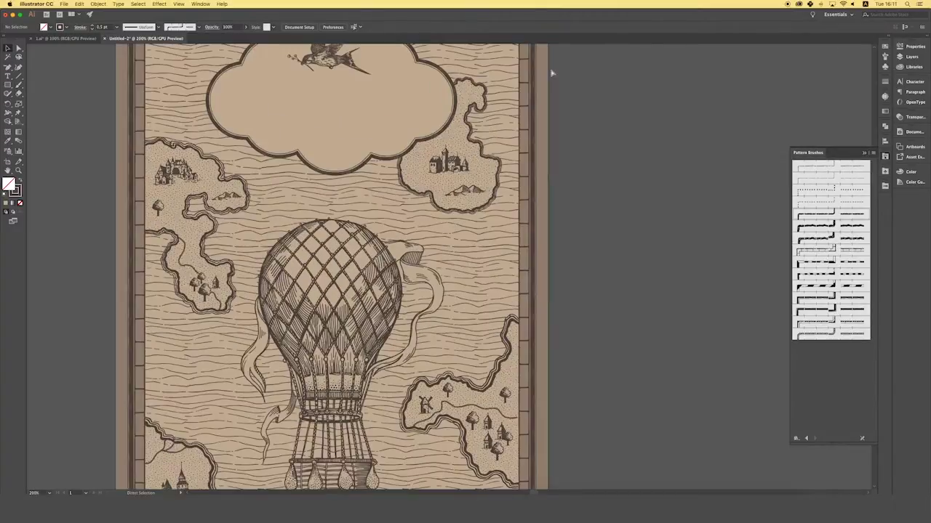
Erase the stray line over the upper-right castle and give the page overlay the spider-web pattern
{"action": "key", "text": "ctrl+equal"}
{"action": "left_click", "coordinate": [393, 166]}
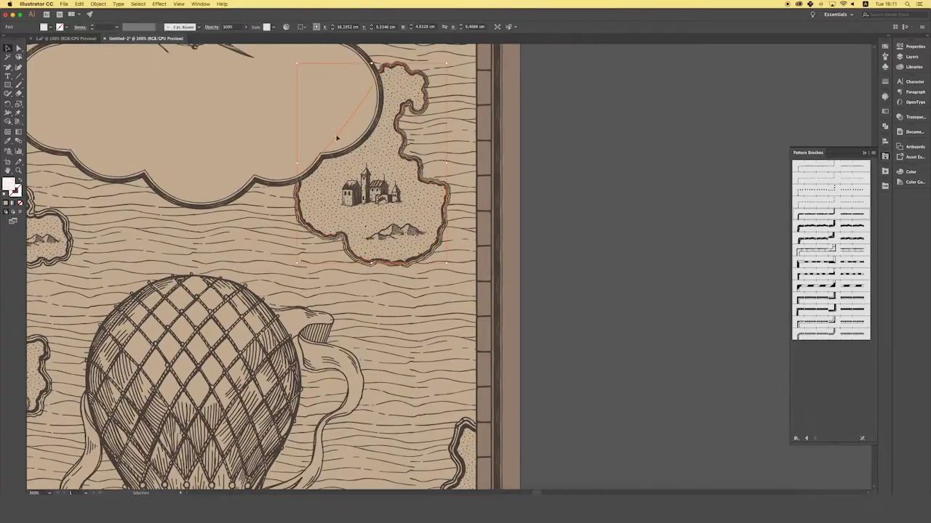
{"action": "left_click", "coordinate": [19, 93]}
{"action": "mouse_move", "coordinate": [343, 191]}
{"action": "left_mouse_down"}
{"action": "mouse_move", "coordinate": [365, 175]}
{"action": "mouse_move", "coordinate": [376, 201]}
{"action": "left_mouse_up"}
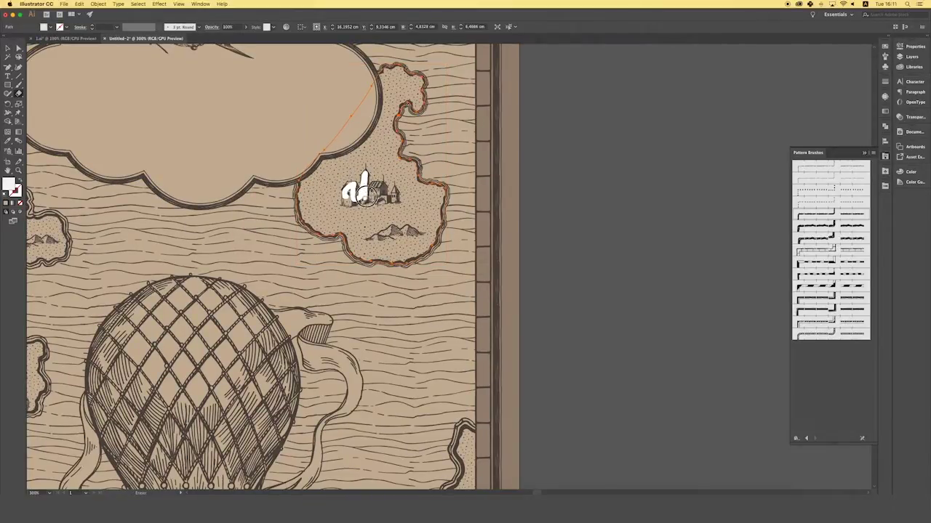
{"action": "left_click_drag", "start_coordinate": [376, 201], "coordinate": [350, 198]}
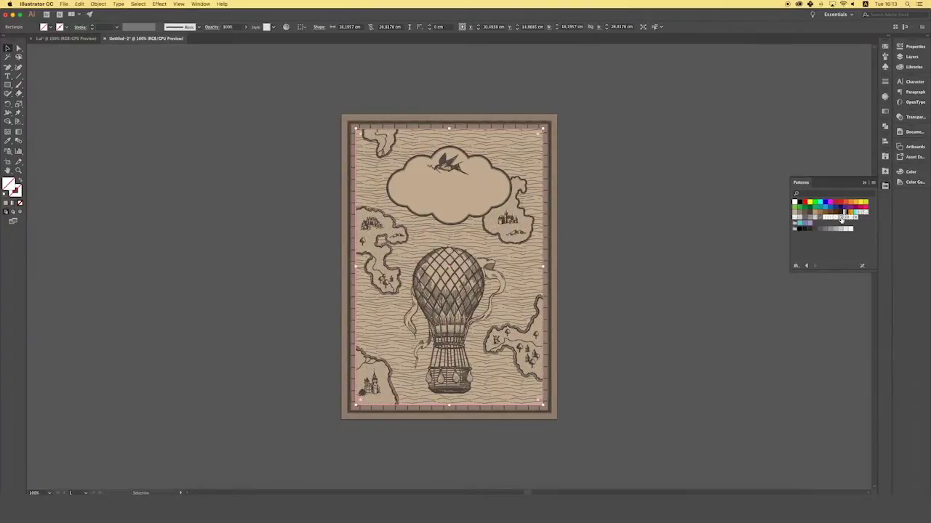
{"action": "left_click", "coordinate": [841, 219]}
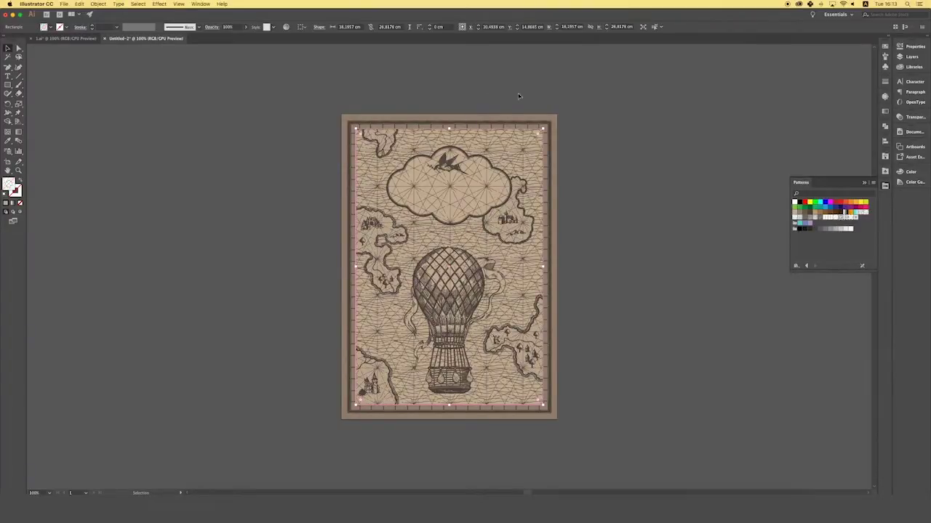
Scale the overlay's spider-web pattern to 250%, leaving the rectangle unchanged
{"action": "left_click", "coordinate": [98, 4]}
{"action": "mouse_move", "coordinate": [107, 12]}
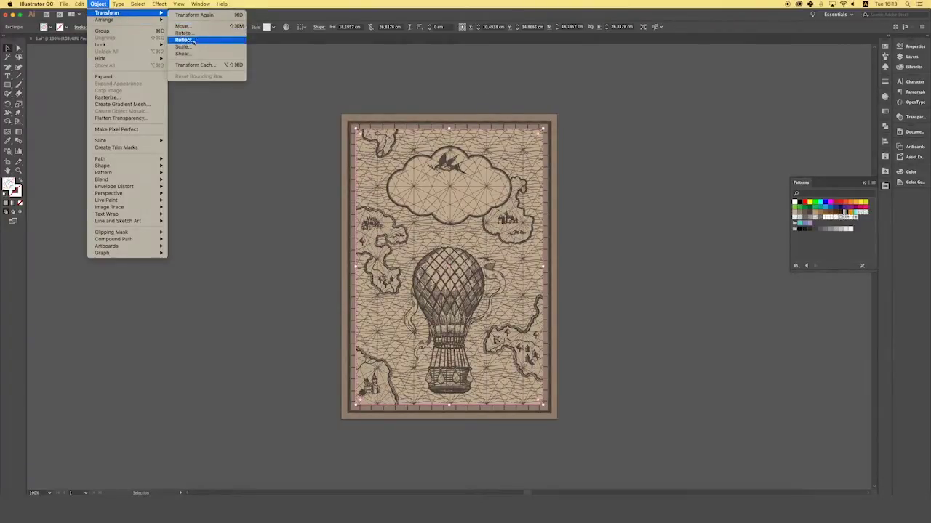
{"action": "left_click", "coordinate": [182, 47]}
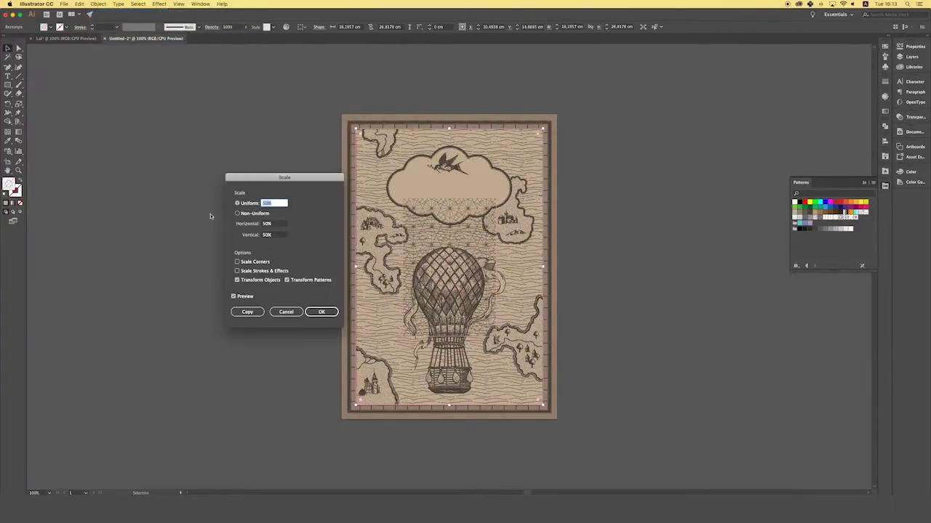
{"action": "left_click", "coordinate": [244, 282]}
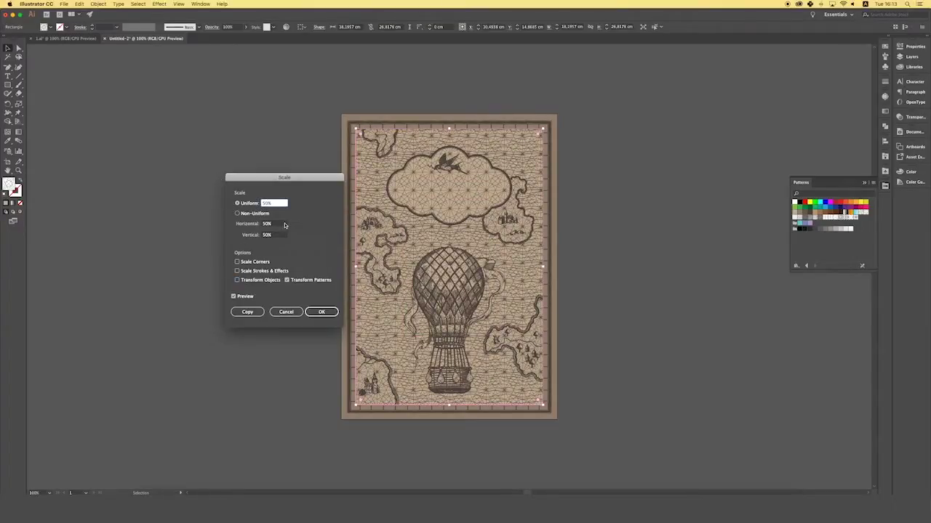
{"action": "type", "text": "250"}
{"action": "left_click", "coordinate": [270, 225]}
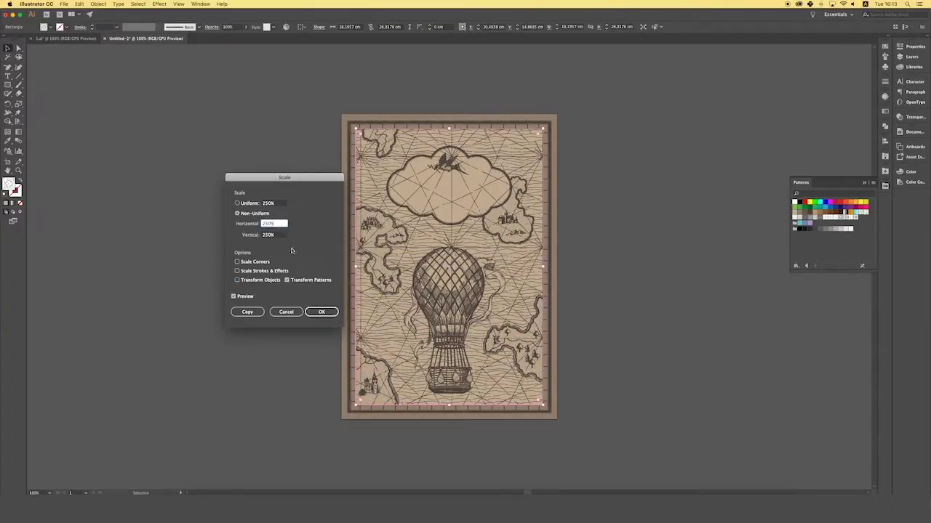
{"action": "left_click", "coordinate": [325, 314]}
Lower the overlay's opacity to about half and deselect it
{"action": "left_click", "coordinate": [246, 27]}
{"action": "left_click_drag", "start_coordinate": [246, 37], "coordinate": [230, 39]}
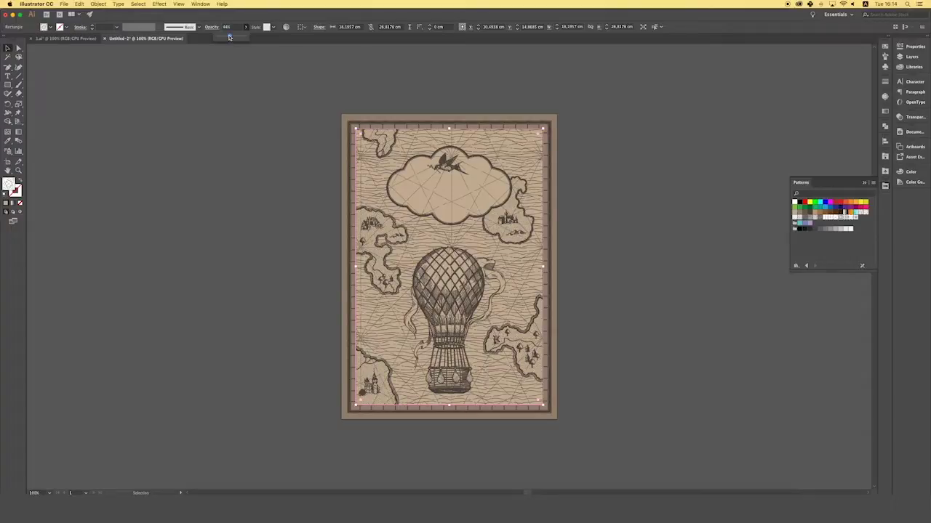
{"action": "left_click", "coordinate": [314, 86]}
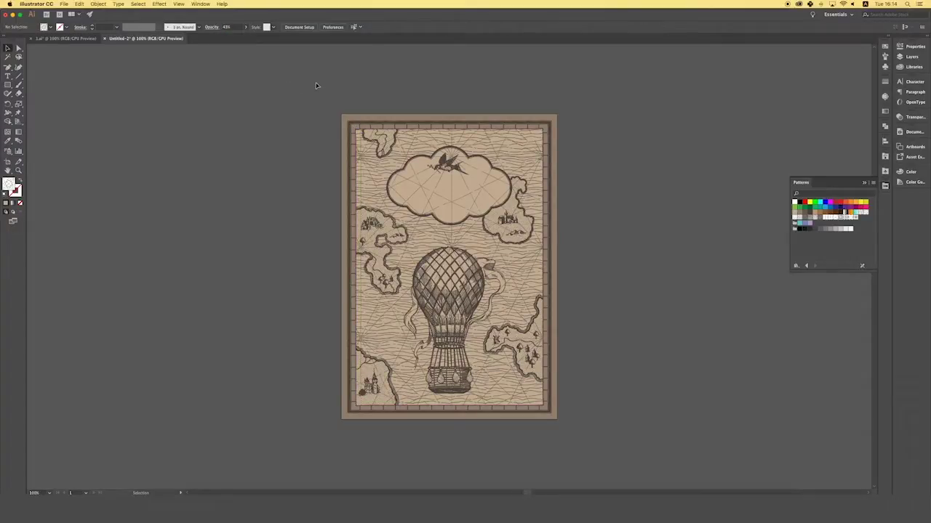
Paste the motto 'AUT VIAM INVENIAM FACIAM!' as text in the cloud centre
{"action": "key", "text": "F7"}
{"action": "key", "text": "t"}
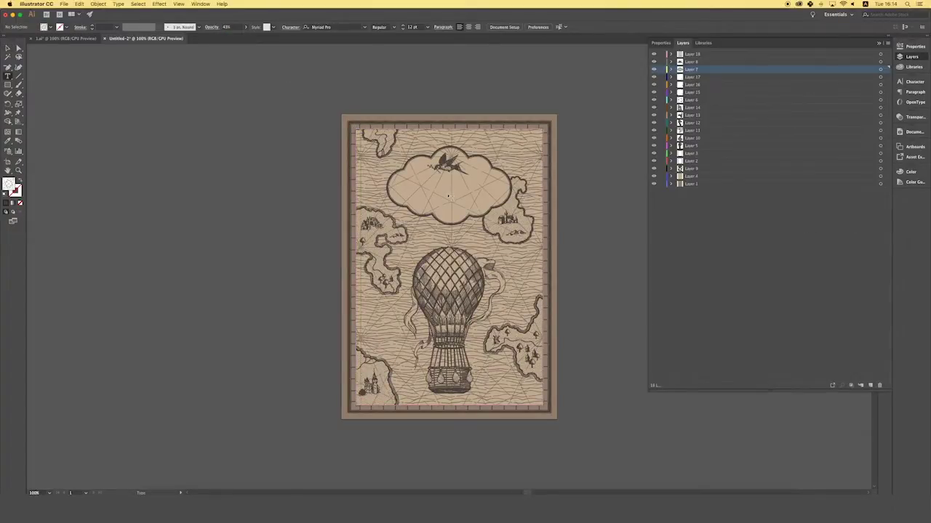
{"action": "left_click", "coordinate": [448, 195]}
{"action": "key", "text": "ctrl+v"}
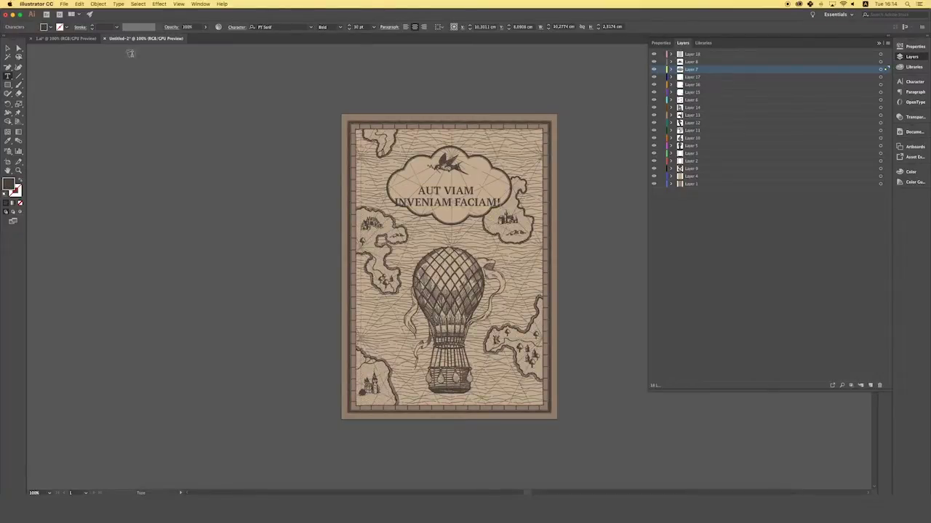
{"action": "left_click", "coordinate": [8, 48]}
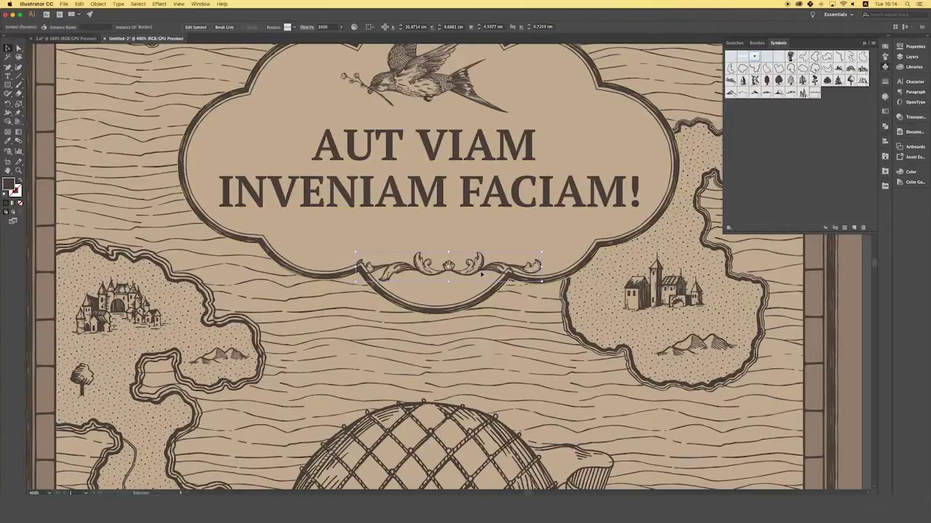
Move the flourish up under the motto and erase parts of its symbol's left and right ends
{"action": "left_click_drag", "start_coordinate": [473, 266], "coordinate": [471, 248]}
{"action": "double_click", "coordinate": [473, 252]}
{"action": "left_click", "coordinate": [538, 266]}
{"action": "left_click", "coordinate": [18, 93]}
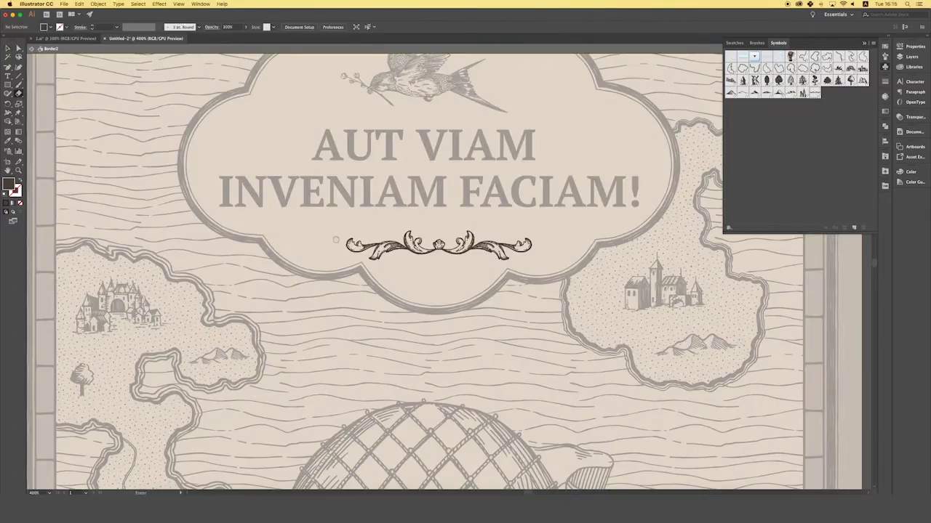
{"action": "left_click_drag", "start_coordinate": [349, 246], "coordinate": [399, 252]}
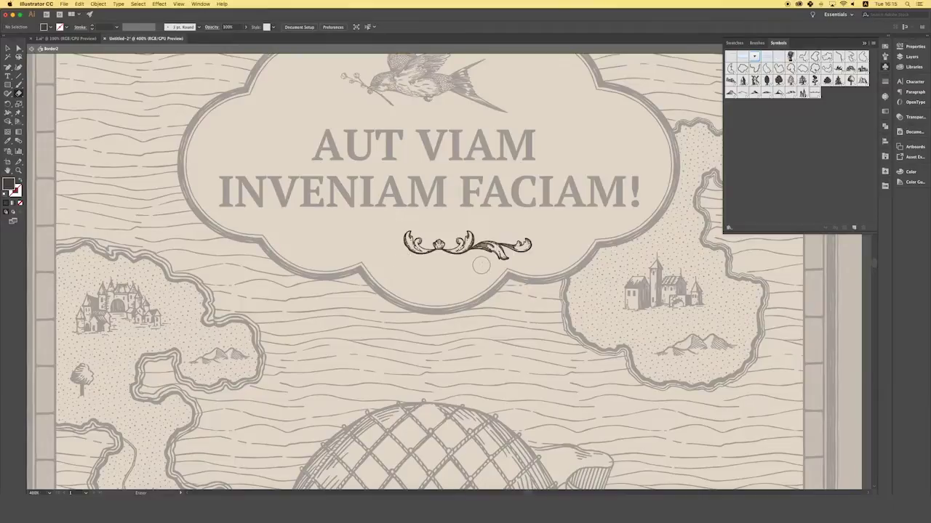
{"action": "left_click_drag", "start_coordinate": [477, 248], "coordinate": [495, 263]}
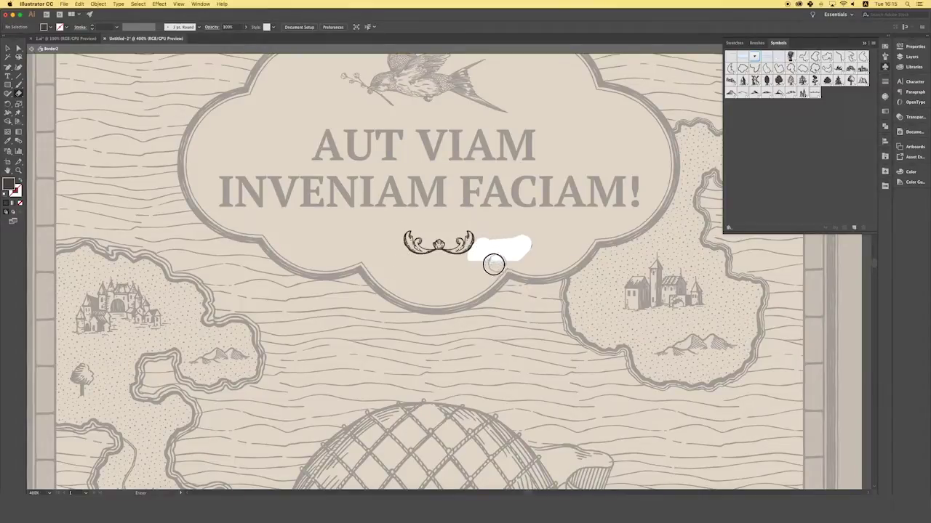
Delete stray anchor points on the flourish's left and right paths at close zoom
{"action": "key", "text": "super+equal"}
{"action": "key", "text": "super+equal"}
{"action": "key", "text": "super+equal"}
{"action": "key", "text": "super+equal"}
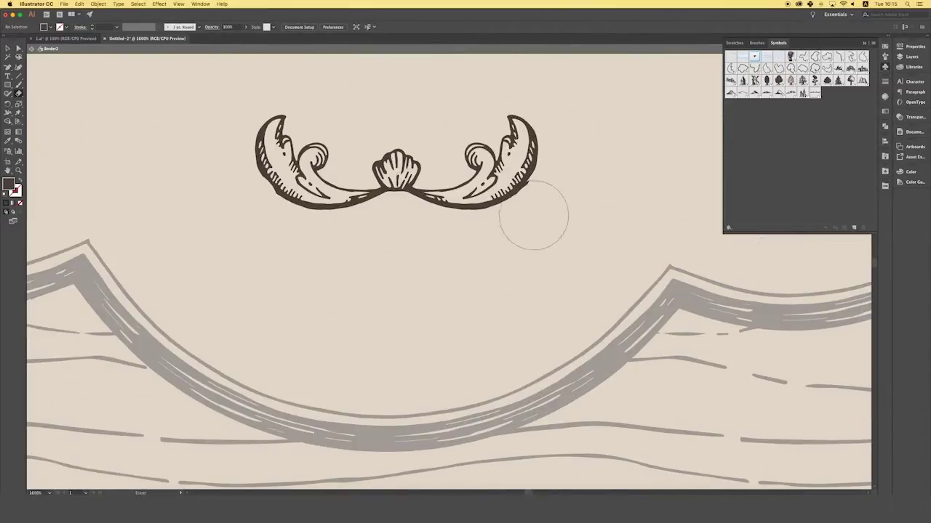
{"action": "left_click", "coordinate": [19, 49]}
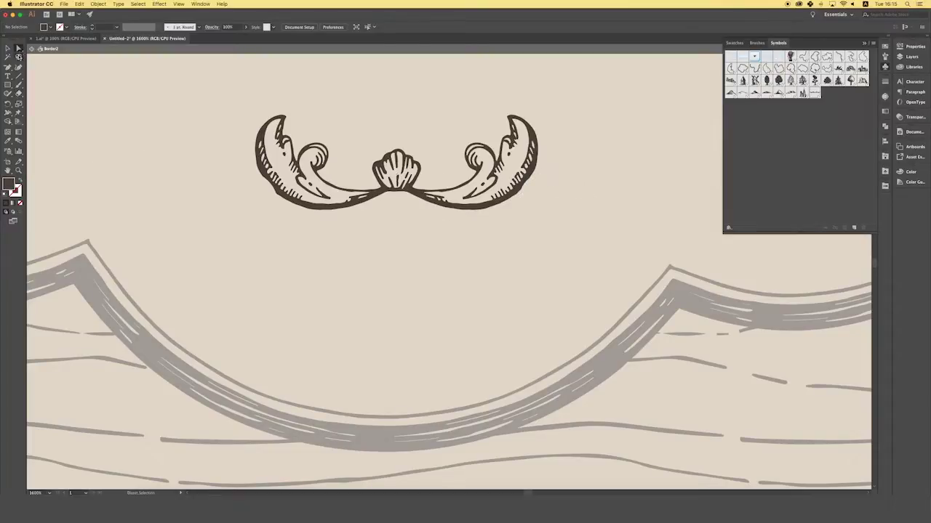
{"action": "left_click", "coordinate": [277, 191]}
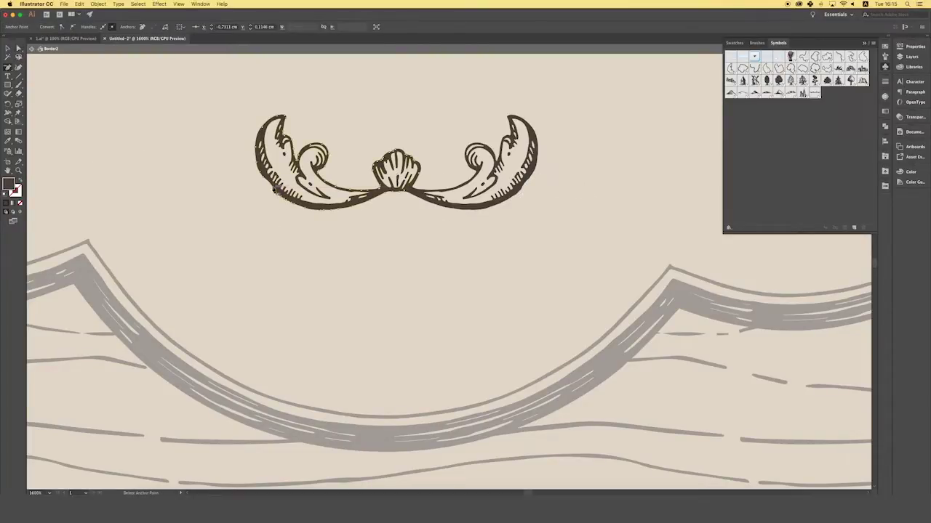
{"action": "left_click", "coordinate": [284, 195]}
{"action": "left_click", "coordinate": [19, 49]}
{"action": "left_click", "coordinate": [522, 192]}
{"action": "key", "text": "minus"}
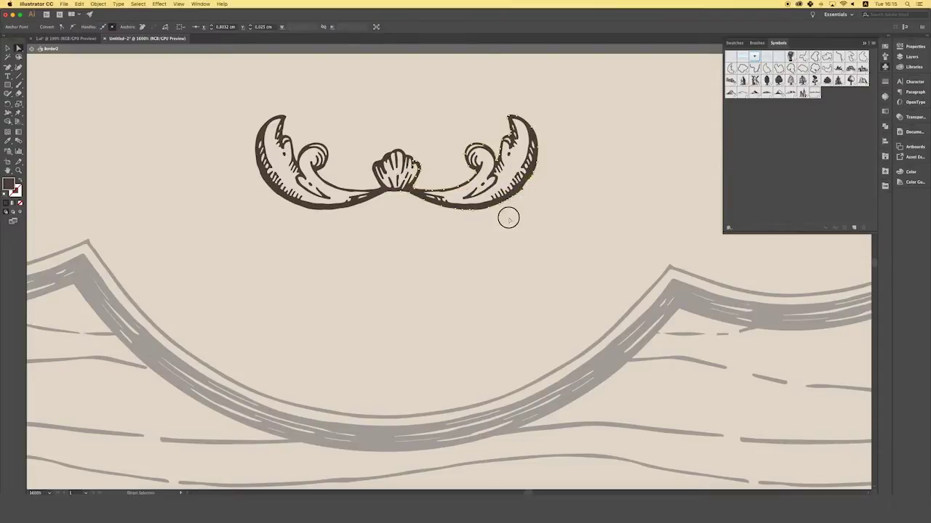
{"action": "left_click", "coordinate": [509, 221]}
Exit the isolated border group and select the flourish under the motto
{"action": "key", "text": "ctrl+minus"}
{"action": "key", "text": "ctrl+minus"}
{"action": "key", "text": "ctrl+minus"}
{"action": "key", "text": "ctrl+minus"}
{"action": "key", "text": "ctrl+minus"}
{"action": "key", "text": "ctrl+minus"}
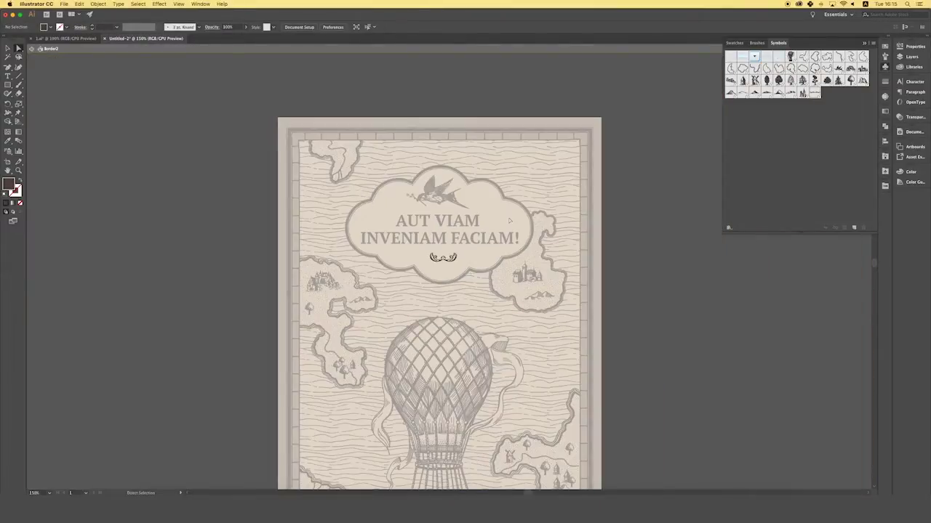
{"action": "left_click", "coordinate": [32, 49]}
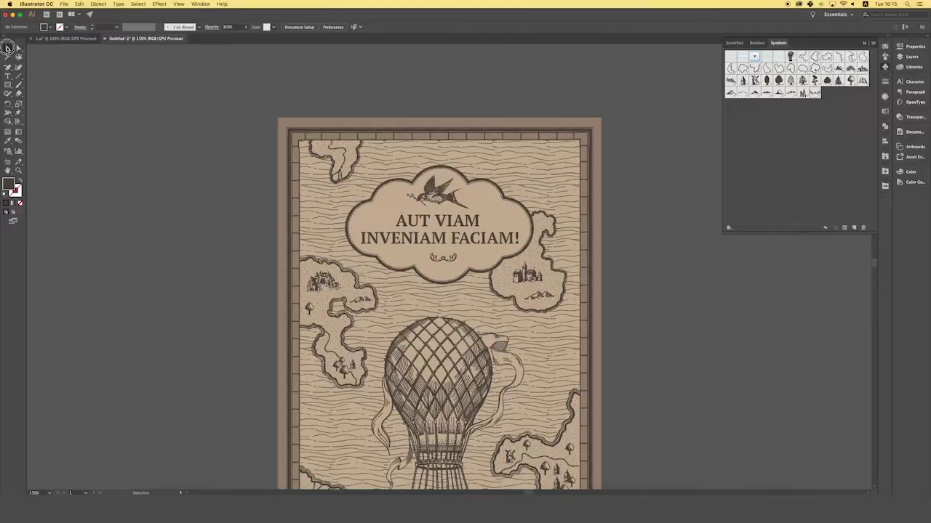
{"action": "left_click", "coordinate": [439, 260]}
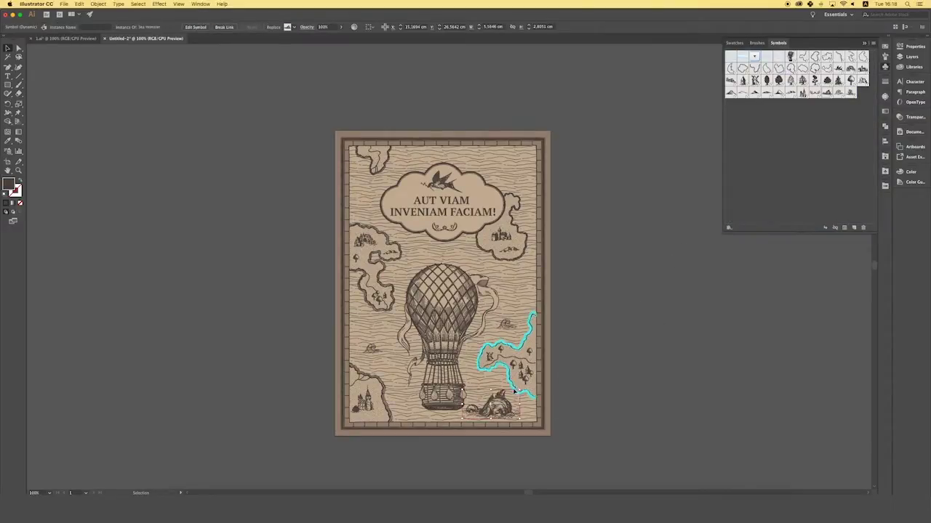
Move the sea-monster to the bottom-right sea and fill the balloon symbol dark brown #382F2B
{"action": "left_click_drag", "start_coordinate": [514, 391], "coordinate": [502, 405]}
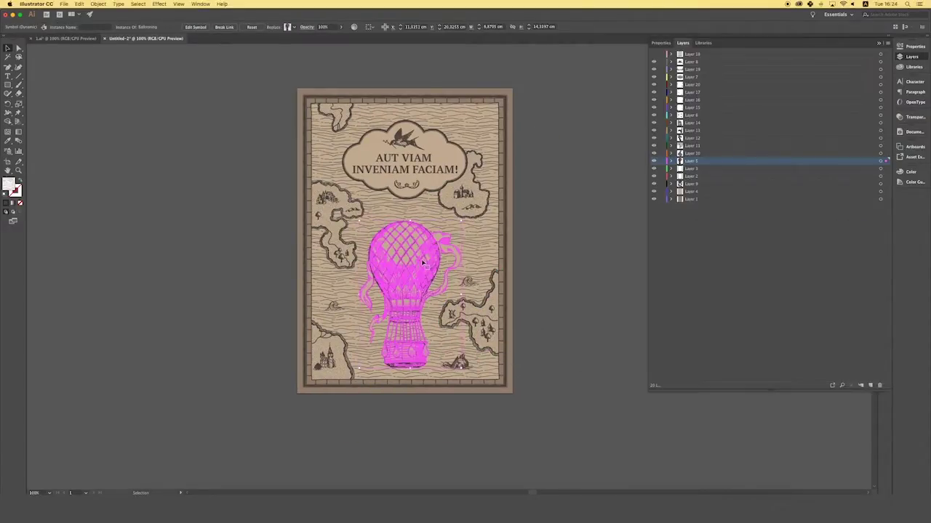
{"action": "double_click", "coordinate": [420, 261]}
{"action": "left_click", "coordinate": [534, 265]}
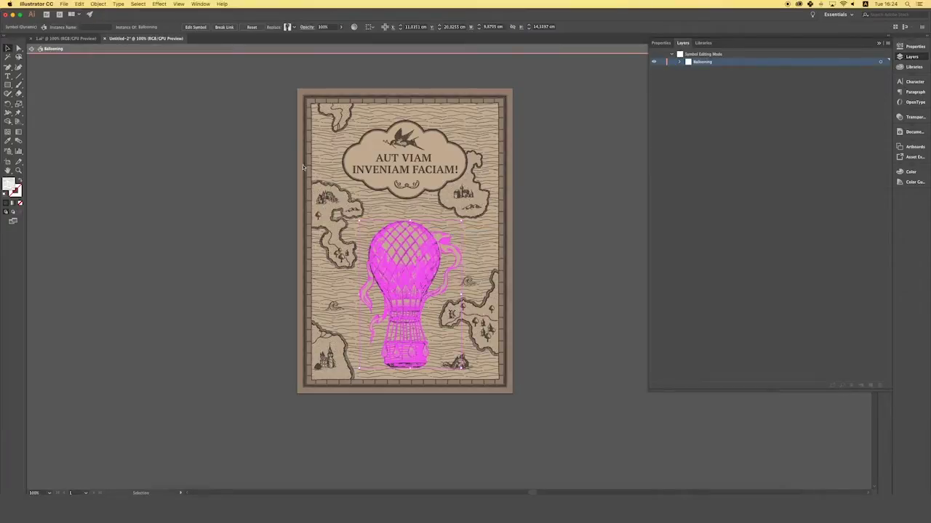
{"action": "double_click", "coordinate": [7, 185]}
{"action": "left_click_drag", "start_coordinate": [367, 399], "coordinate": [370, 406]}
{"action": "left_click", "coordinate": [530, 341]}
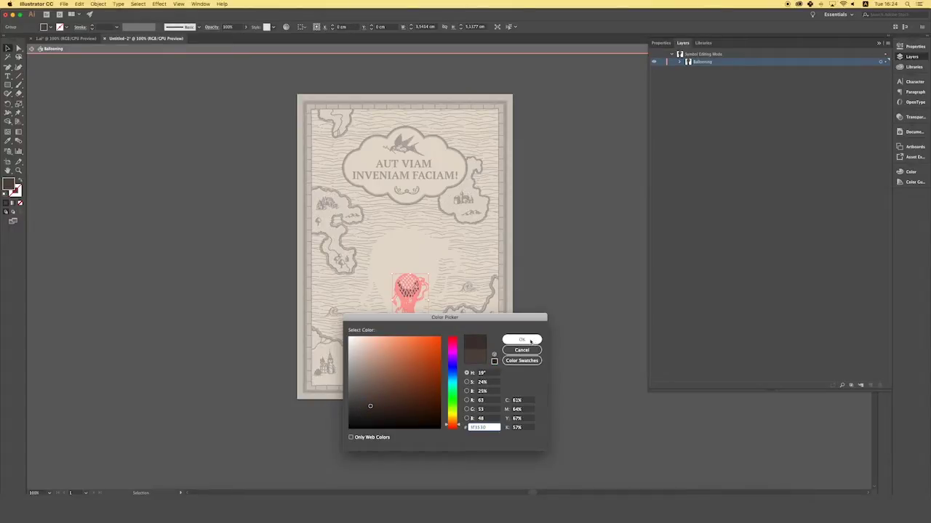
{"action": "left_click", "coordinate": [370, 409]}
{"action": "left_click", "coordinate": [537, 341]}
{"action": "left_click", "coordinate": [30, 49]}
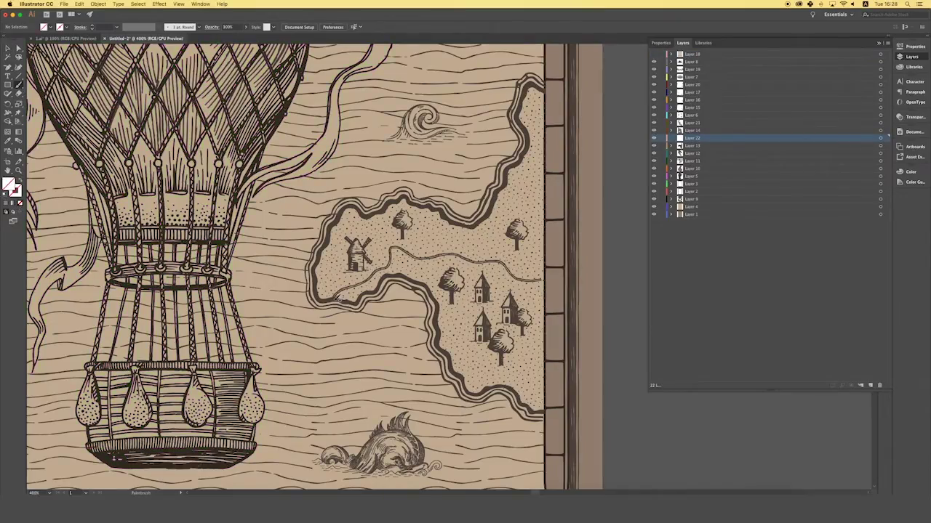
Paint grey strokes along the right island's river and lower coastline
{"action": "left_click_drag", "start_coordinate": [334, 298], "coordinate": [442, 259]}
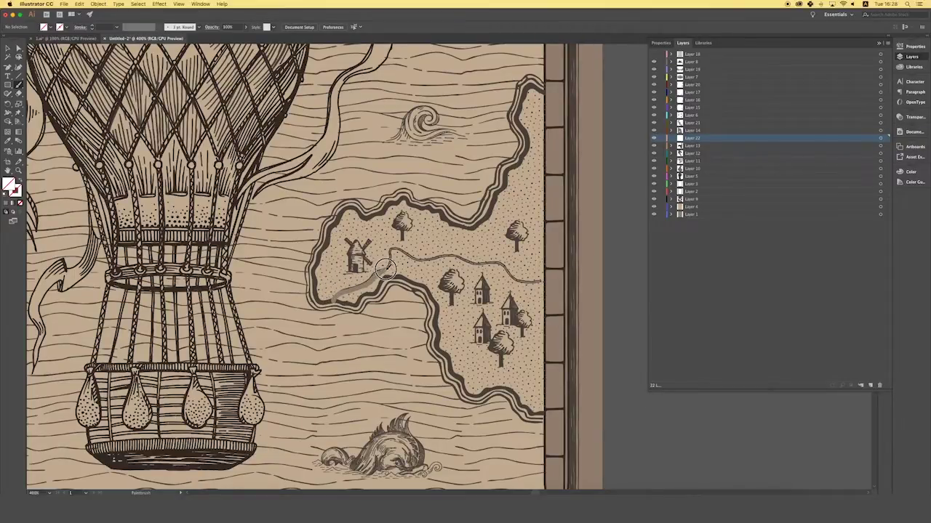
{"action": "left_click_drag", "start_coordinate": [442, 259], "coordinate": [544, 284]}
{"action": "left_click_drag", "start_coordinate": [545, 412], "coordinate": [433, 317]}
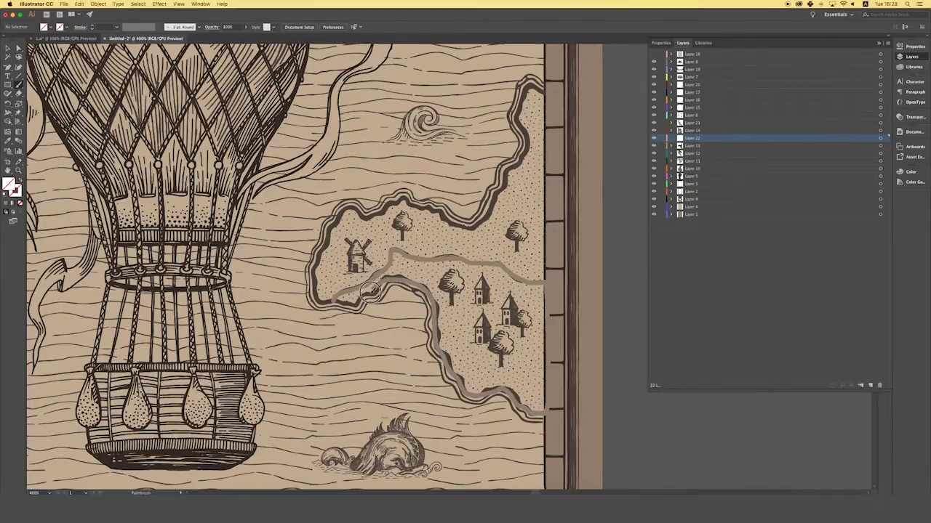
{"action": "left_click_drag", "start_coordinate": [433, 317], "coordinate": [328, 299]}
Apply the grey lined pattern swatch to the right island's fill shape
{"action": "key", "text": "v"}
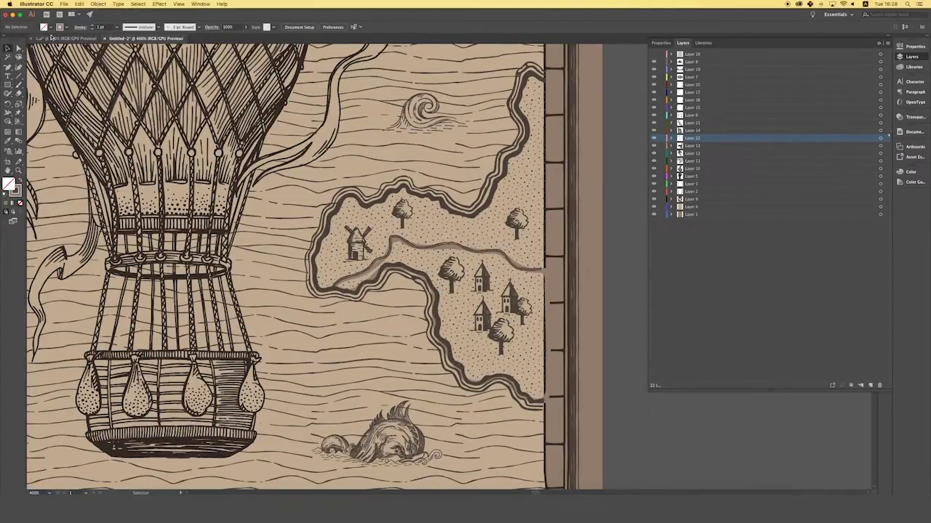
{"action": "key", "text": "ctrl+a"}
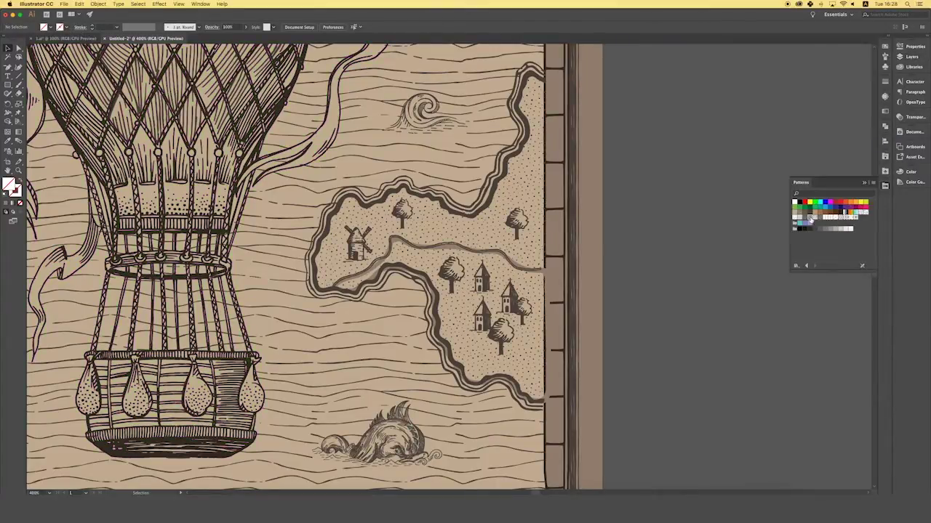
{"action": "left_click", "coordinate": [810, 218]}
{"action": "key", "text": "ctrl+a"}
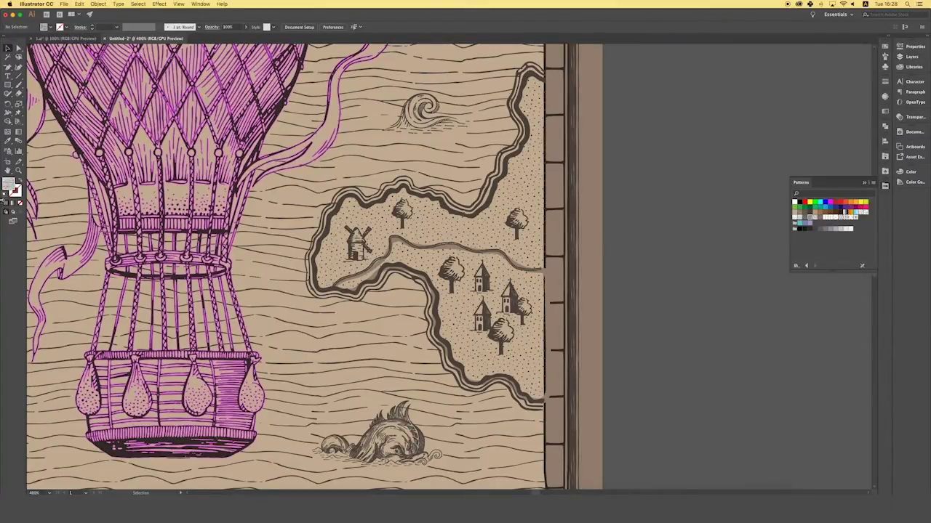
{"action": "key", "text": "ctrl+shift+a"}
{"action": "left_click", "coordinate": [914, 61]}
{"action": "left_click", "coordinate": [876, 145]}
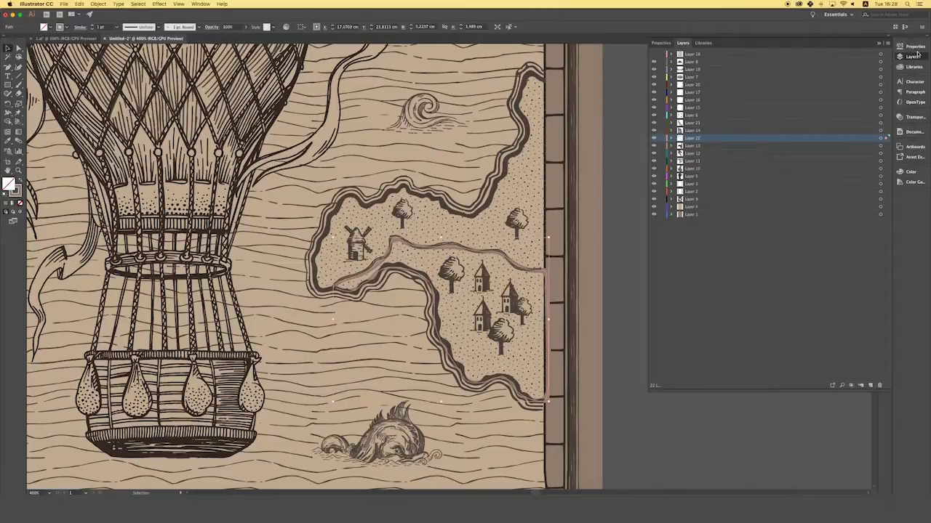
{"action": "left_click", "coordinate": [913, 61]}
{"action": "left_click", "coordinate": [810, 220]}
{"action": "left_click", "coordinate": [48, 27]}
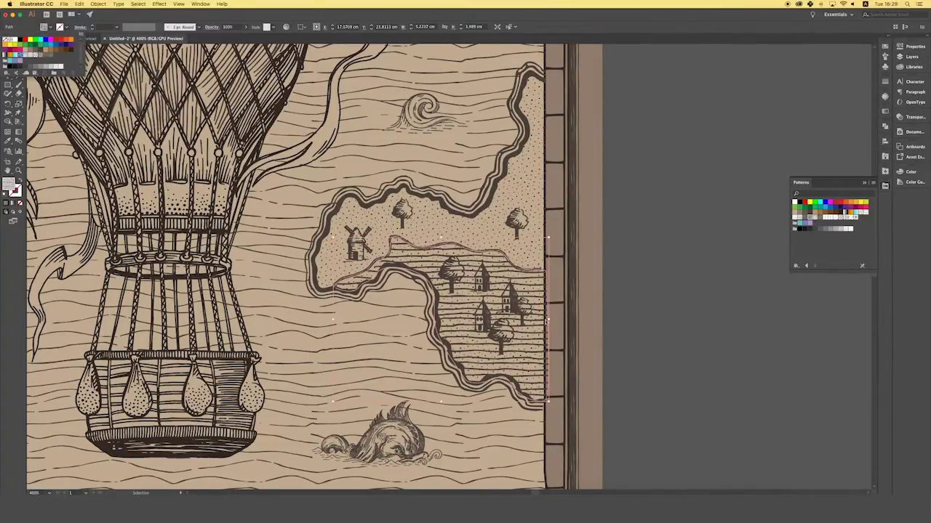
{"action": "key", "text": "Escape"}
Erase the unwanted hatching from the island's upper area
{"action": "key", "text": "shift+e"}
{"action": "mouse_move", "coordinate": [337, 291]}
{"action": "left_mouse_down"}
{"action": "mouse_move", "coordinate": [436, 254]}
{"action": "mouse_move", "coordinate": [516, 276]}
{"action": "mouse_move", "coordinate": [470, 266]}
{"action": "mouse_move", "coordinate": [461, 286]}
{"action": "mouse_move", "coordinate": [470, 296]}
{"action": "mouse_move", "coordinate": [433, 324]}
{"action": "mouse_move", "coordinate": [533, 341]}
{"action": "mouse_move", "coordinate": [461, 381]}
{"action": "mouse_move", "coordinate": [538, 374]}
{"action": "left_mouse_up"}
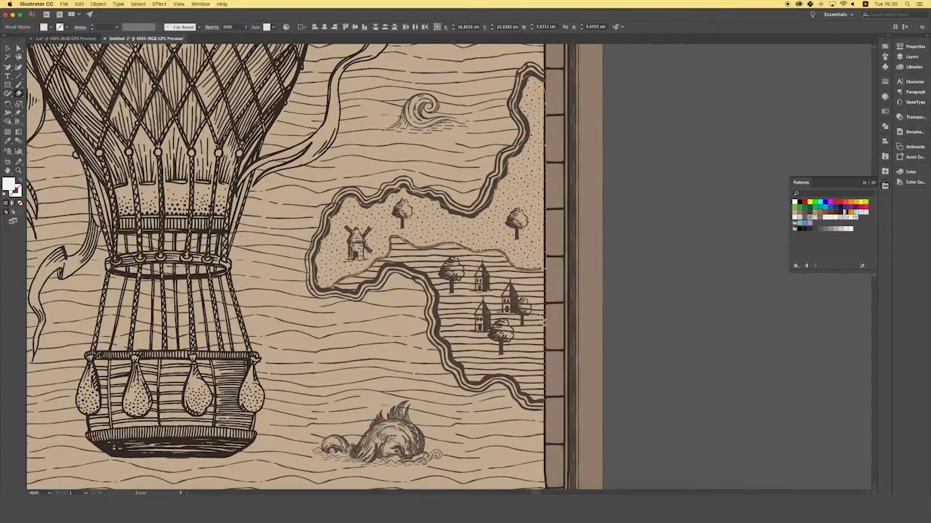
{"action": "key", "text": "v"}
{"action": "left_click", "coordinate": [669, 208]}
{"action": "key", "text": "ctrl+minus"}
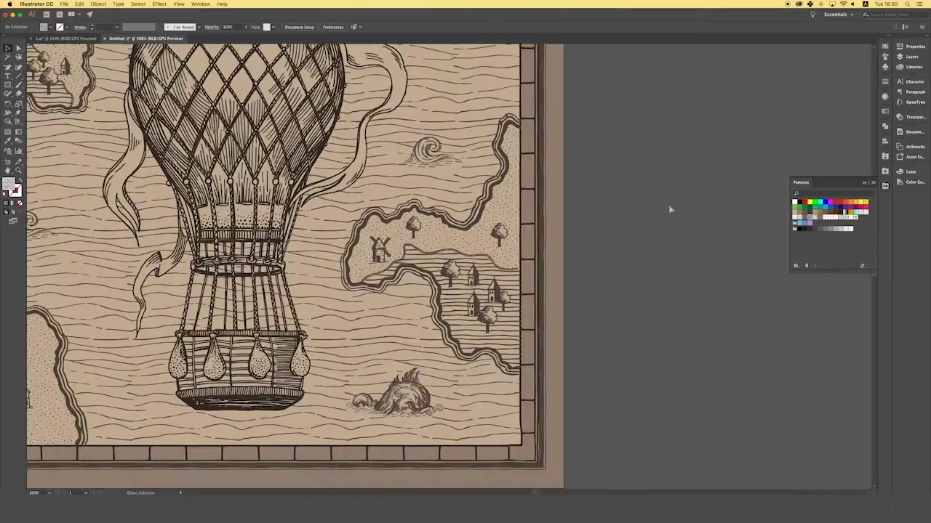
Delete an unneeded layer in the Layers panel
{"action": "key", "text": "ctrl+minus"}
{"action": "key", "text": "ctrl+minus"}
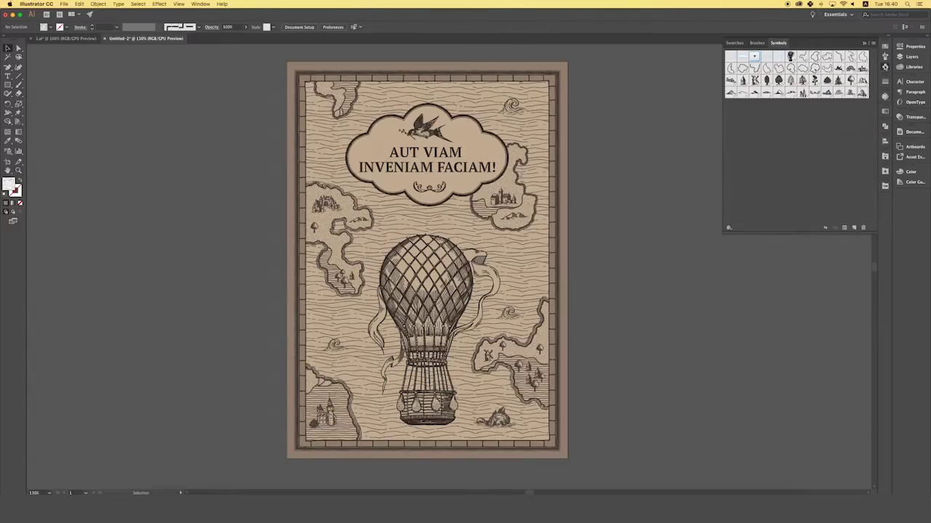
{"action": "left_click", "coordinate": [904, 57]}
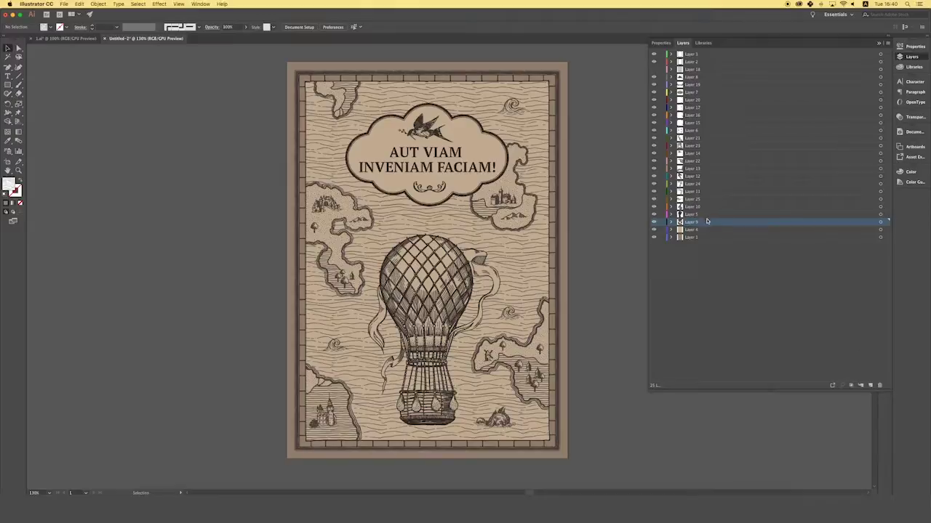
{"action": "left_click", "coordinate": [878, 387]}
{"action": "left_click", "coordinate": [907, 58]}
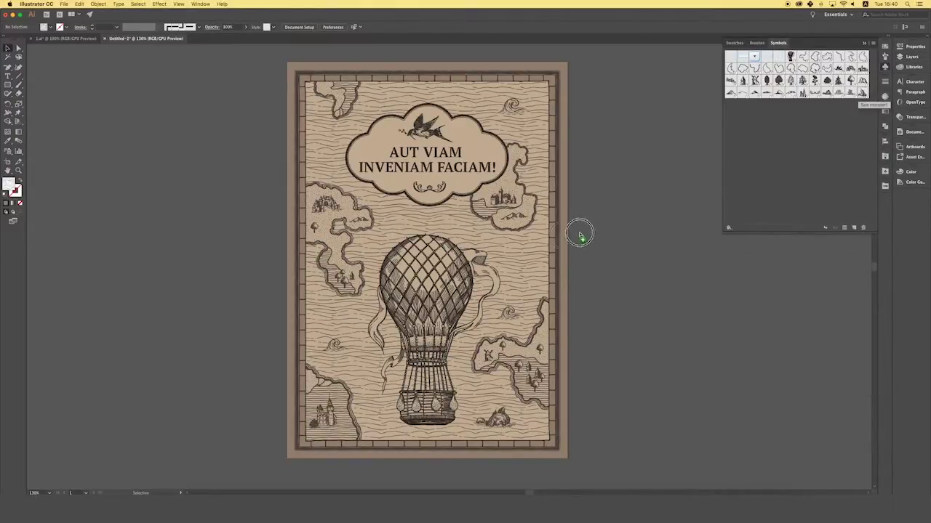
Place a unicorn right of the balloon, shrinking it to about 38 by 36, and shrink the ship
{"action": "left_click_drag", "start_coordinate": [771, 153], "coordinate": [510, 247]}
{"action": "left_click_drag", "start_coordinate": [545, 278], "coordinate": [502, 241]}
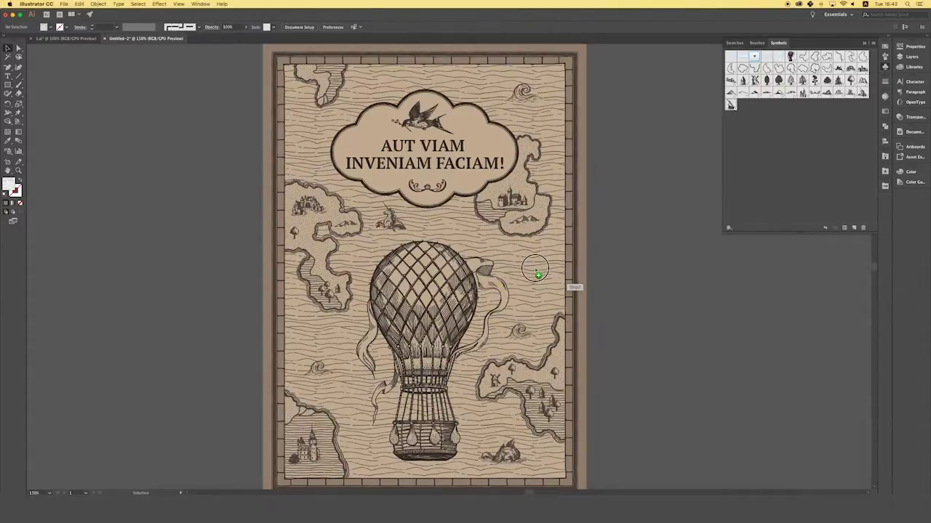
{"action": "mouse_move", "coordinate": [558, 232]}
{"action": "left_mouse_down"}
{"action": "mouse_move", "coordinate": [521, 292]}
{"action": "mouse_move", "coordinate": [533, 276]}
{"action": "left_mouse_up"}
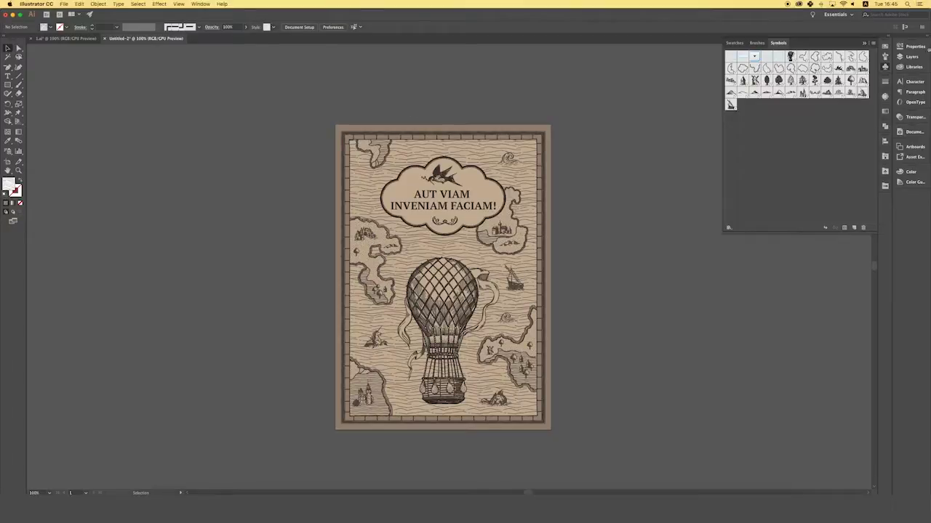
{"action": "left_click", "coordinate": [911, 57]}
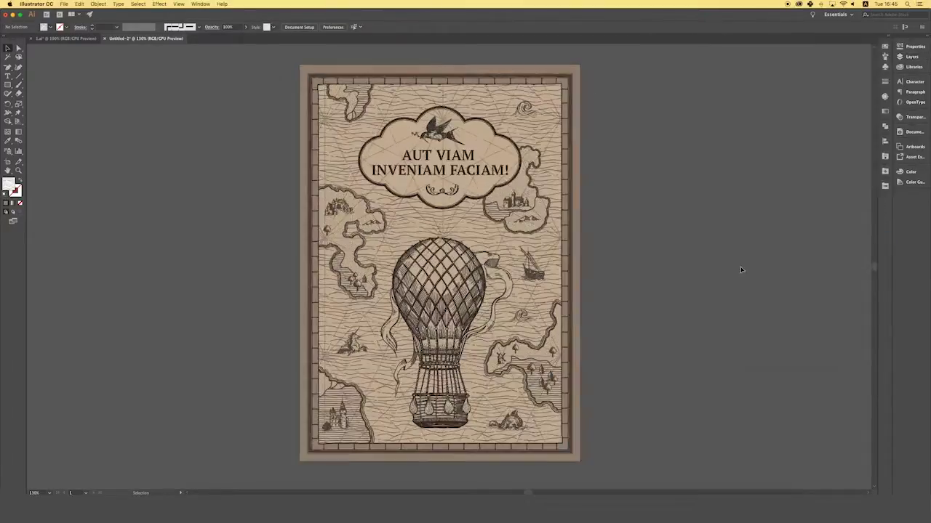